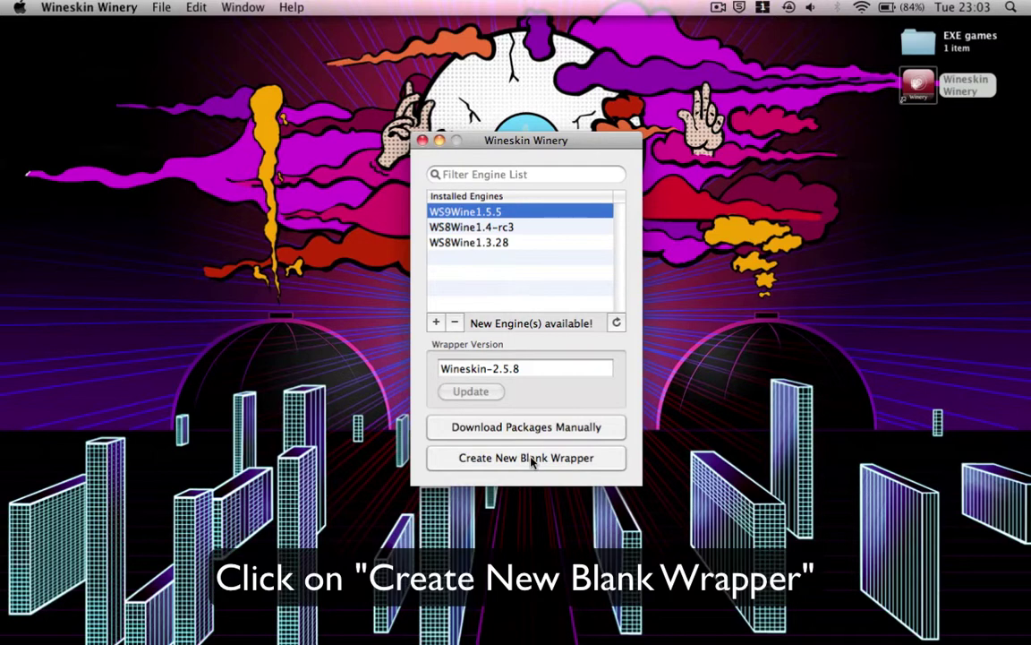
- Create a new blank wrapper named Doom with the WS9Wine1.5.5 engine and close the Wineskin Winery window
left_click(535, 457)
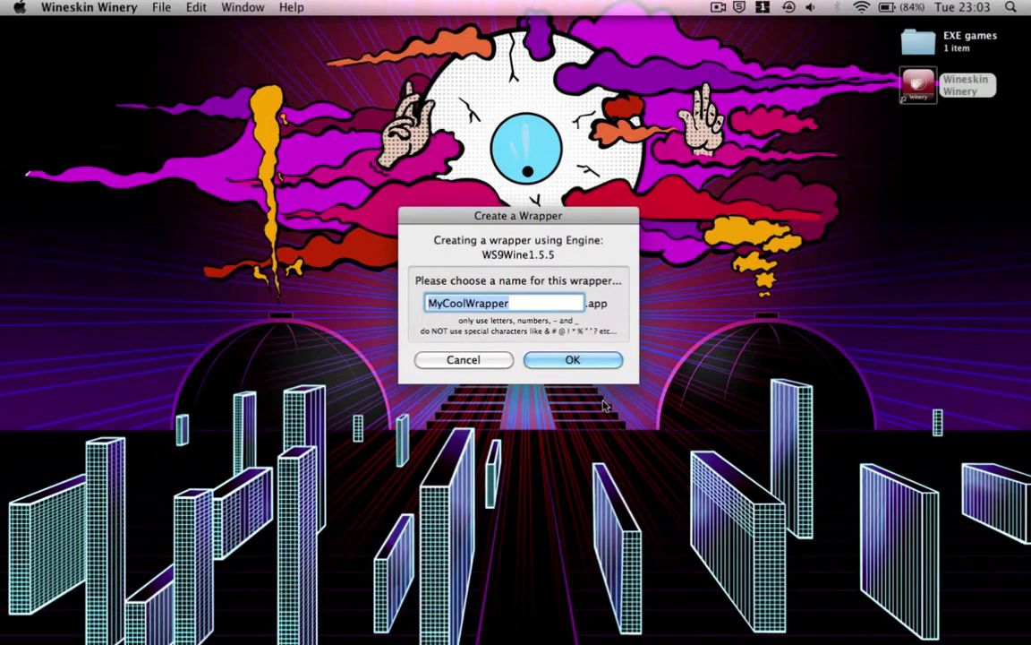
key("BackSpace")
type("Doom")
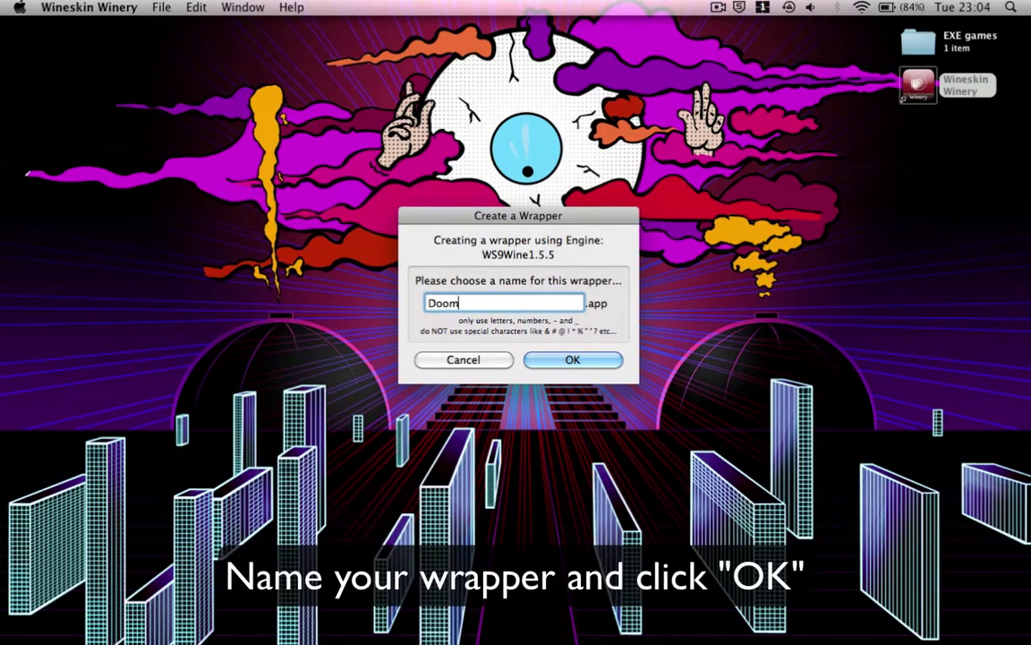
left_click(474, 360)
left_click(423, 140)
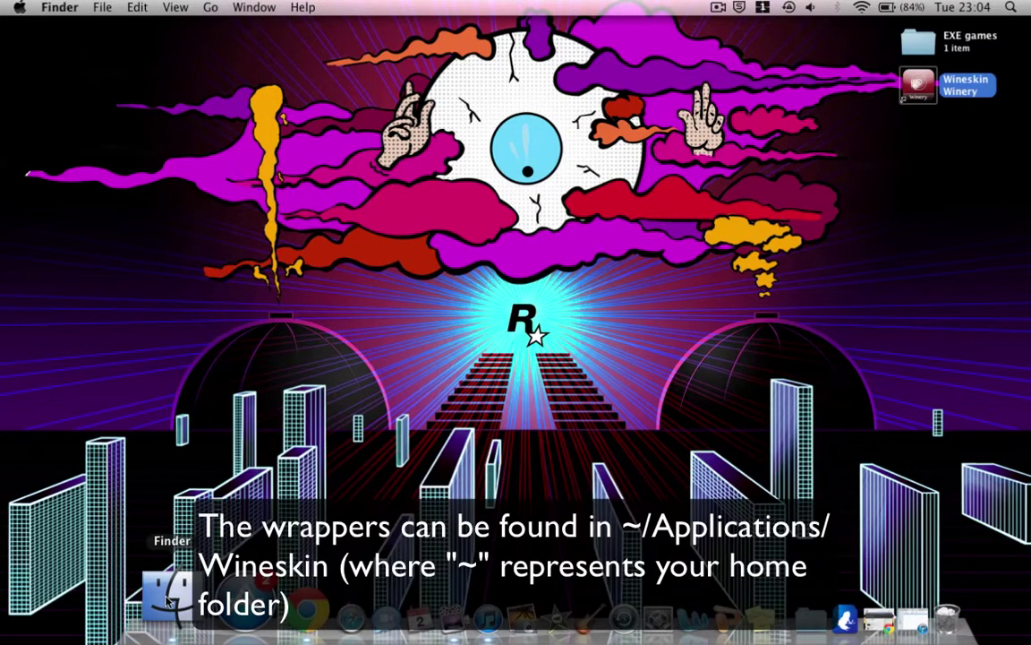
- Switch to Finder and open the Wineskin folder inside the home folder's own Applications folder
left_click(166, 601)
double_click(374, 421)
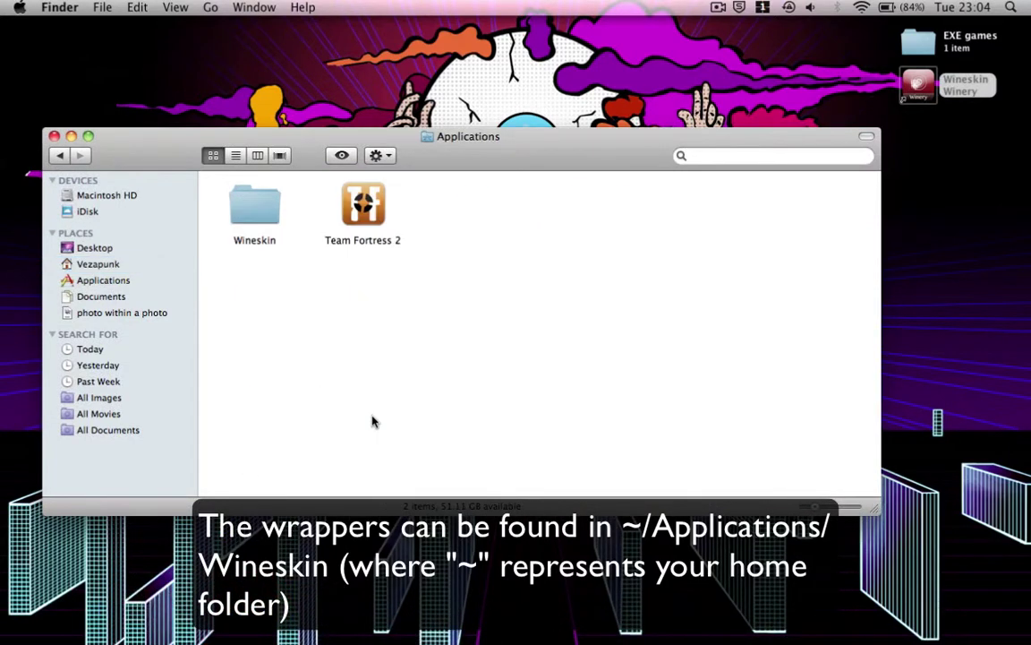
left_click(57, 154)
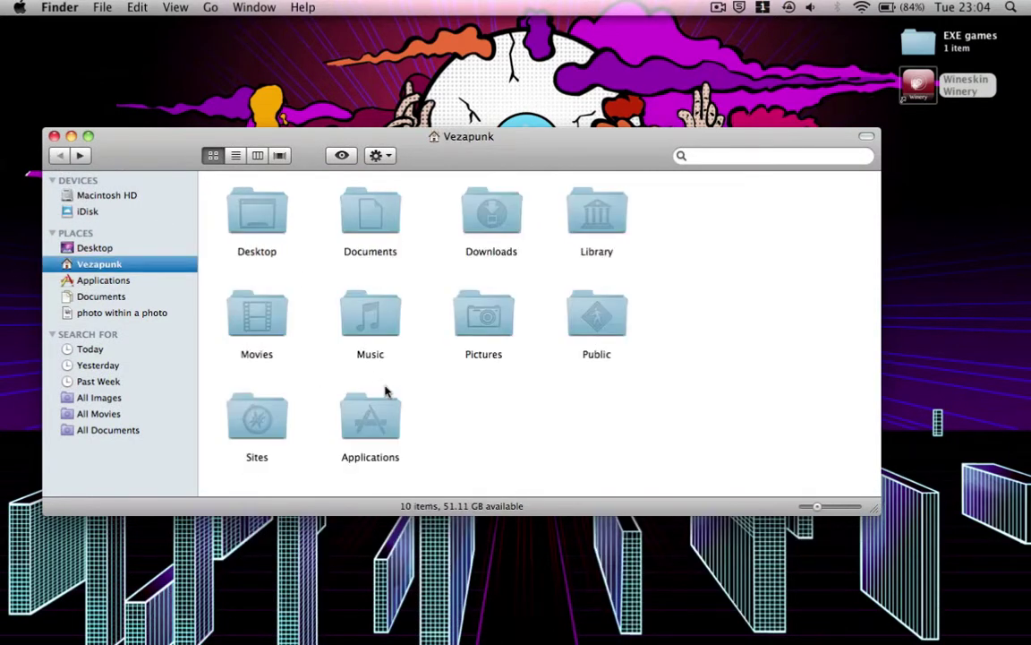
left_click(114, 280)
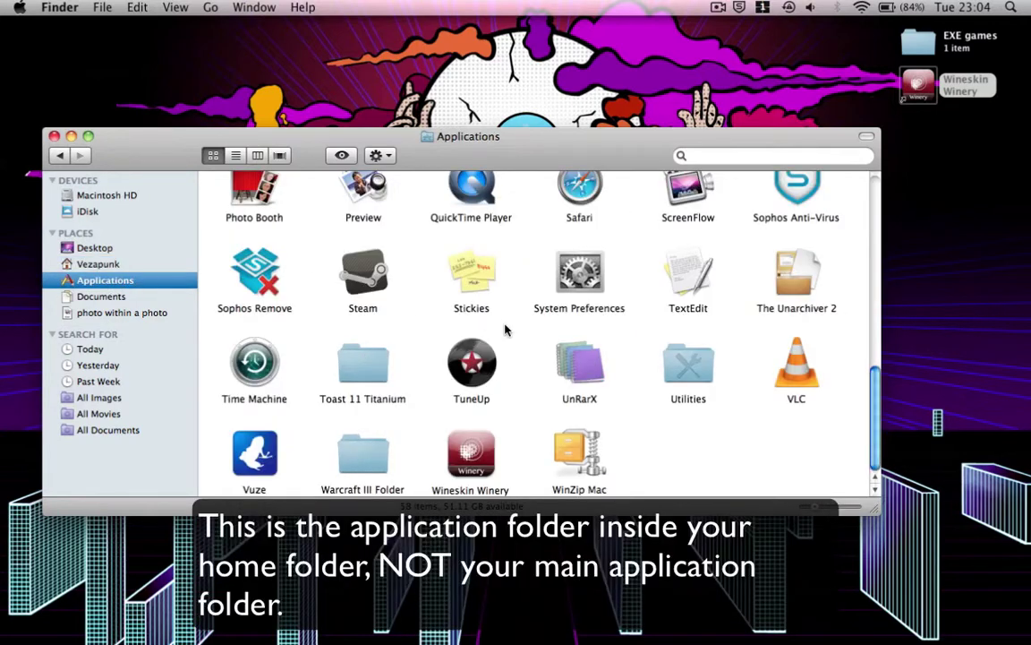
left_click(94, 263)
double_click(388, 421)
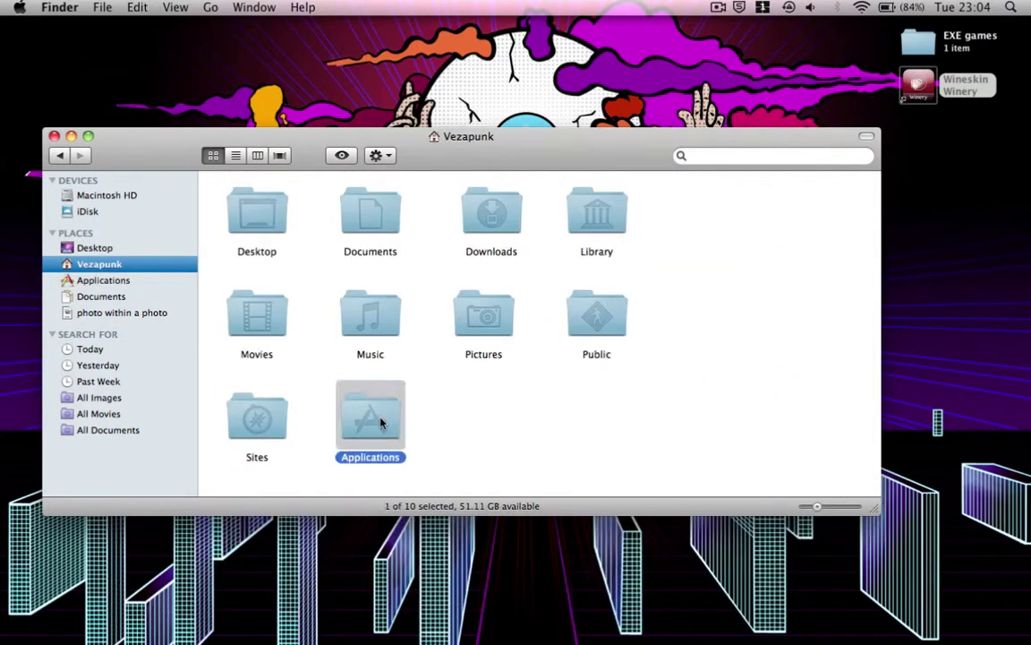
double_click(253, 210)
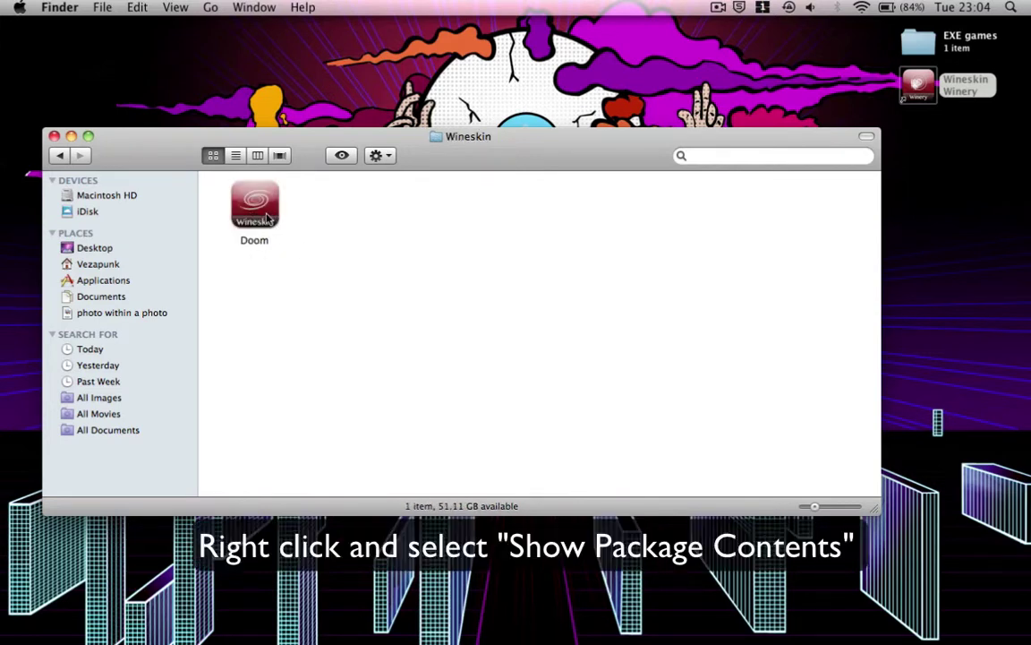
- Show the package contents of the Doom wrapper and open Program Files inside its drive_c folder
right_click(266, 214)
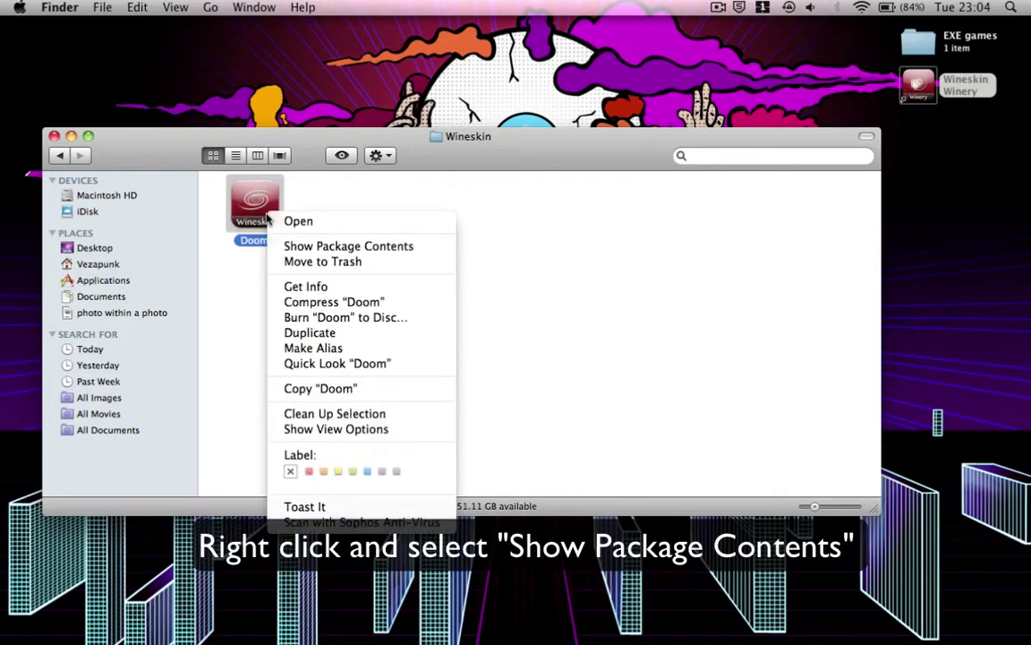
left_click(336, 247)
double_click(439, 255)
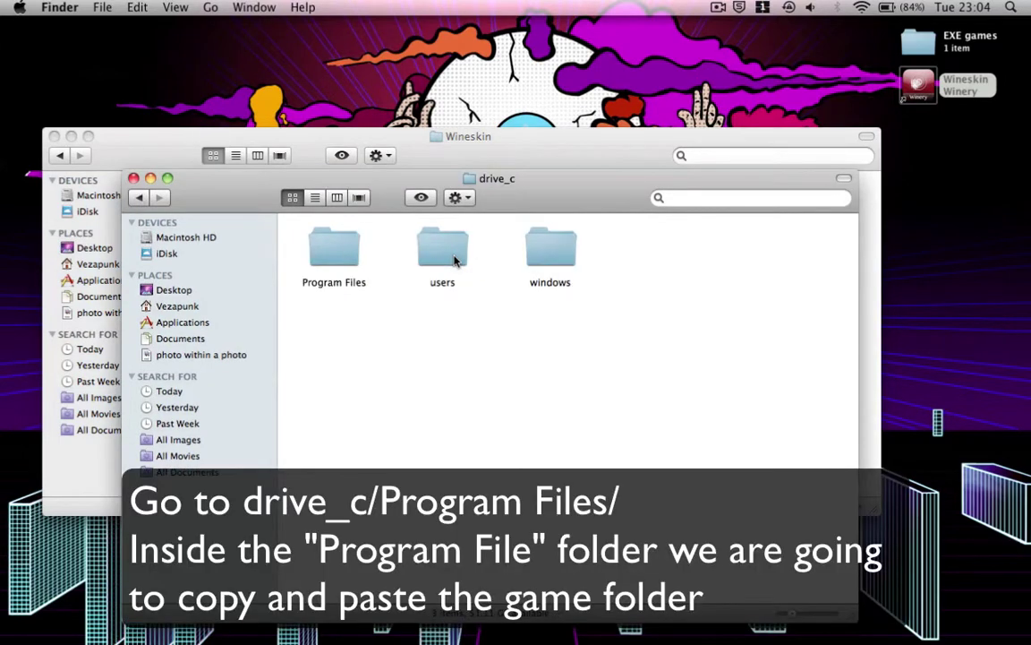
double_click(325, 240)
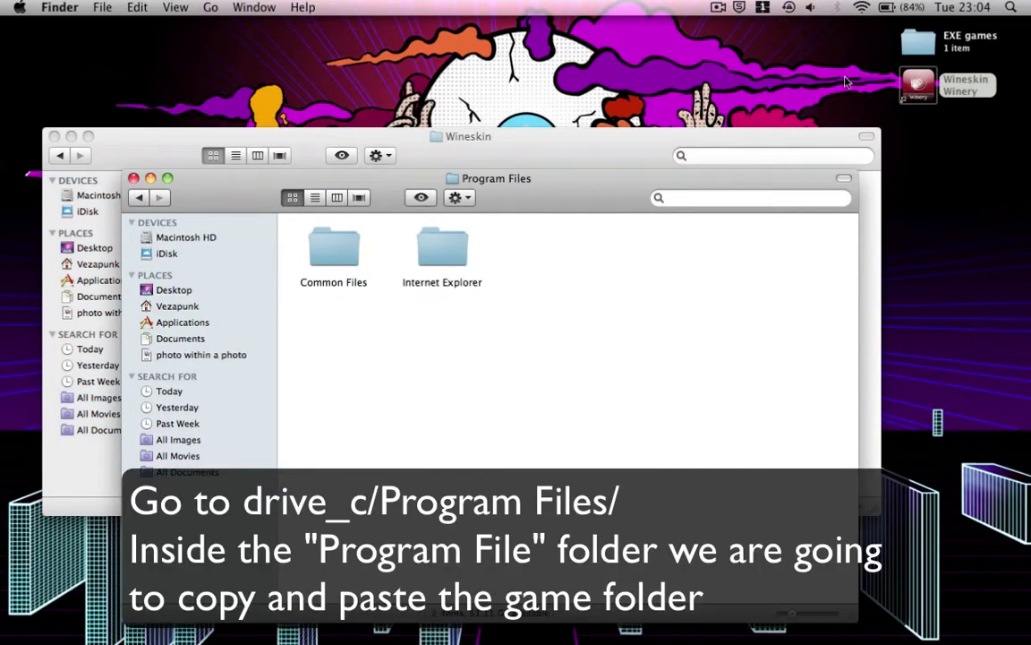
- Open DOOM 1&2 in the desktop's EXE games folder, examine the DOOM 2 game files, and return to DOOM 1&2
double_click(916, 47)
double_click(422, 307)
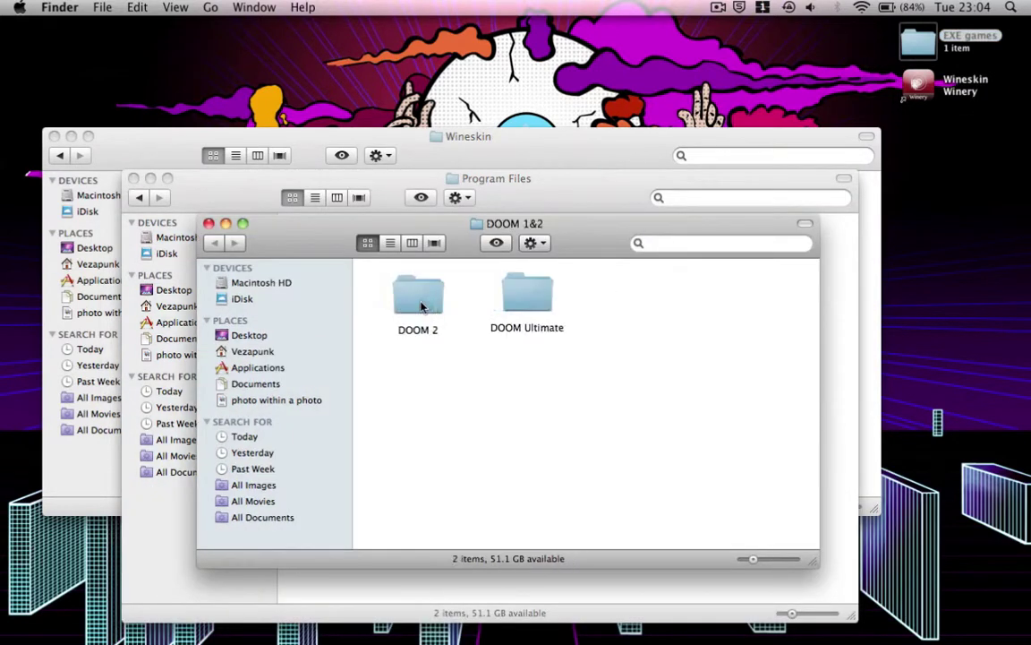
double_click(420, 303)
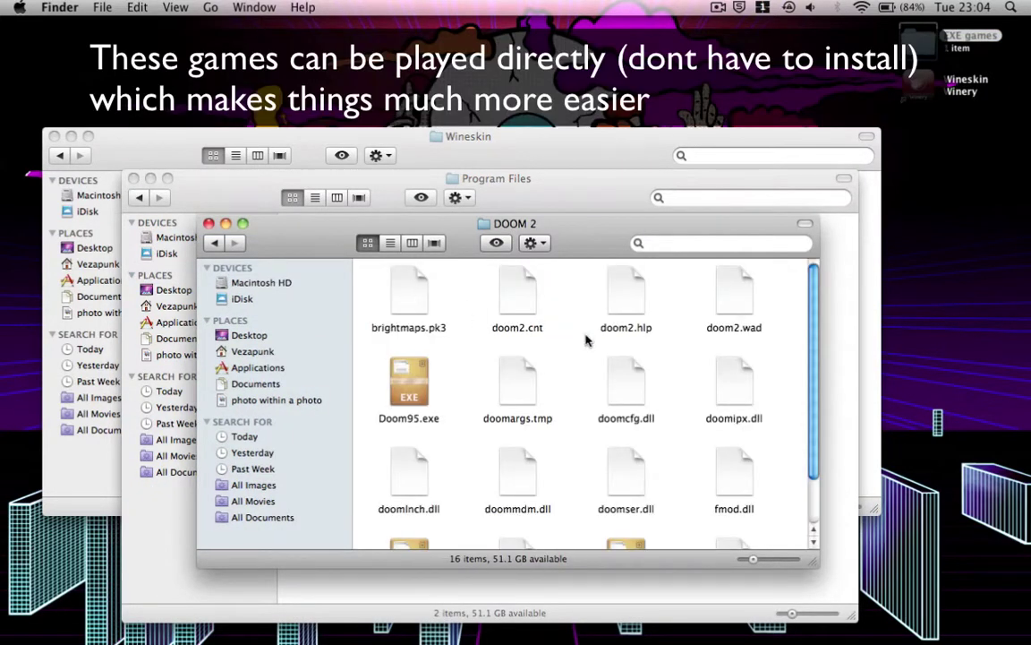
scroll(555, 322, "down", 2)
scroll(586, 340, "up", 2)
scroll(587, 341, "down", 2)
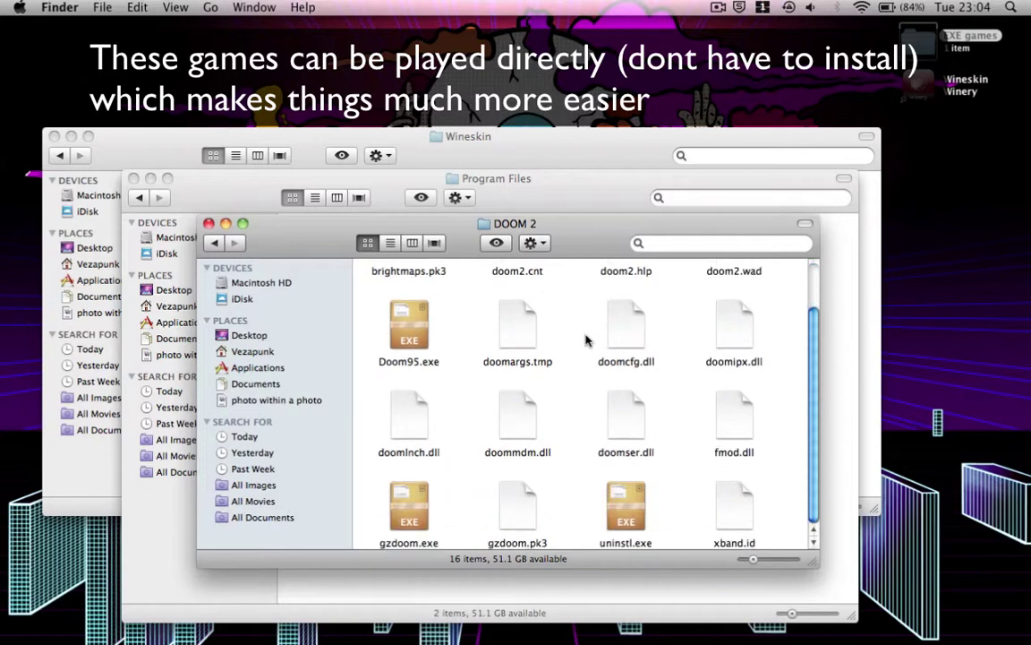
scroll(573, 332, "up", 2)
left_click(218, 244)
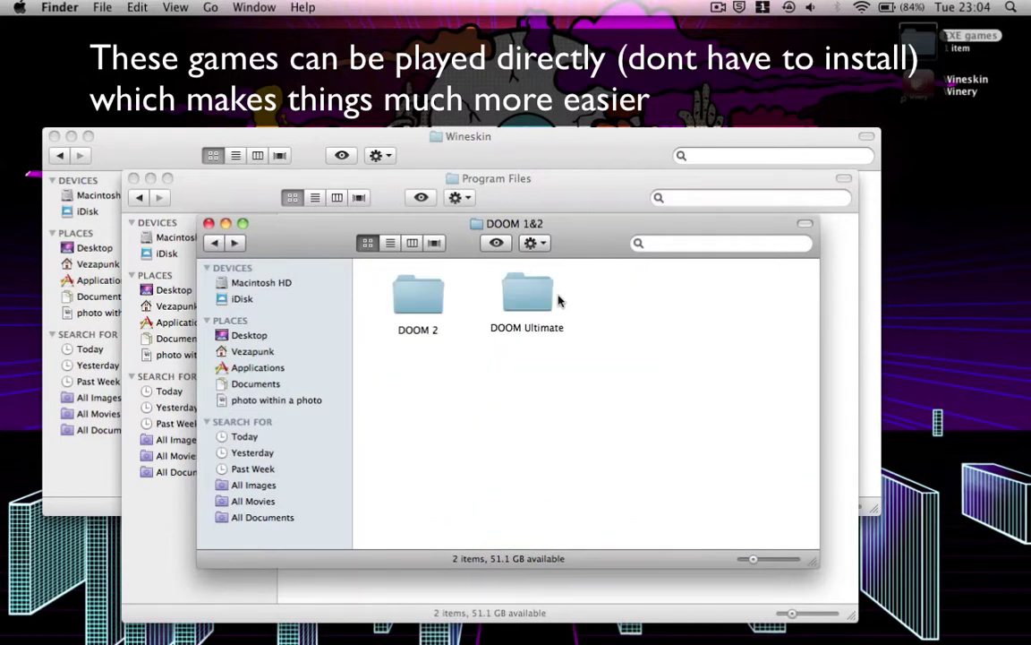
- Examine the game files in the DOOM Ultimate folder and return to the DOOM 1&2 folder
double_click(528, 297)
scroll(559, 342, "right", 5)
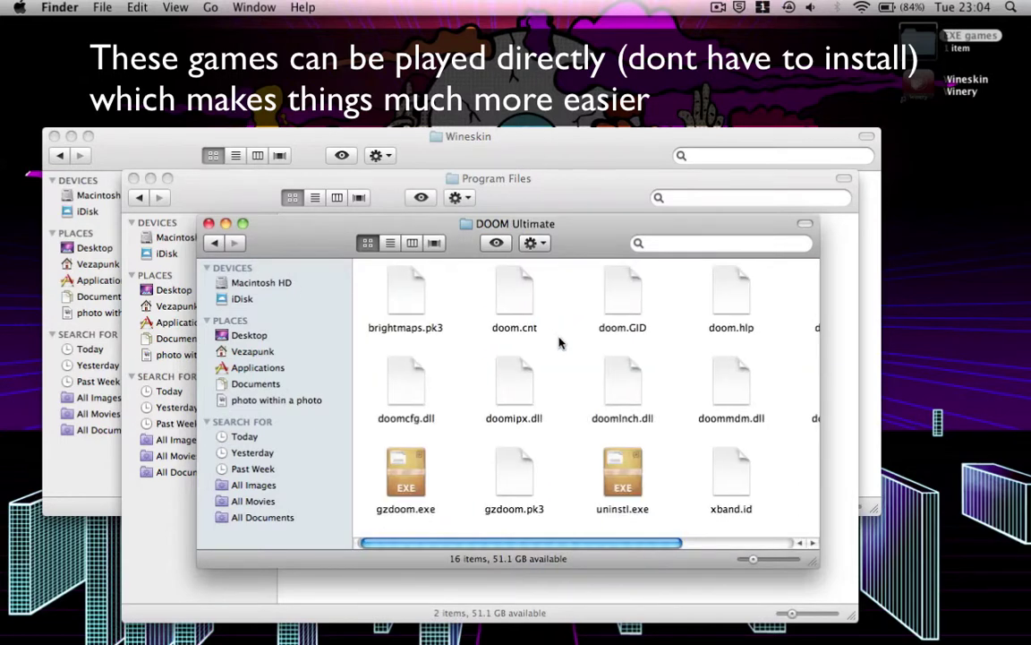
scroll(560, 342, "left", 2)
scroll(559, 342, "left", 3)
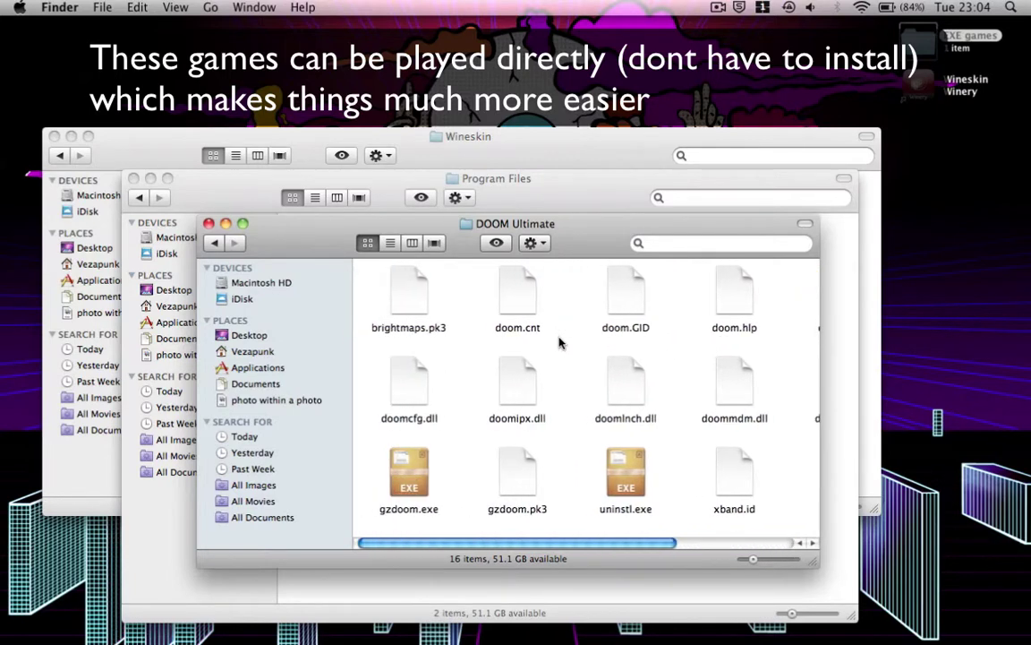
scroll(559, 342, "right", 5)
scroll(559, 342, "left", 3)
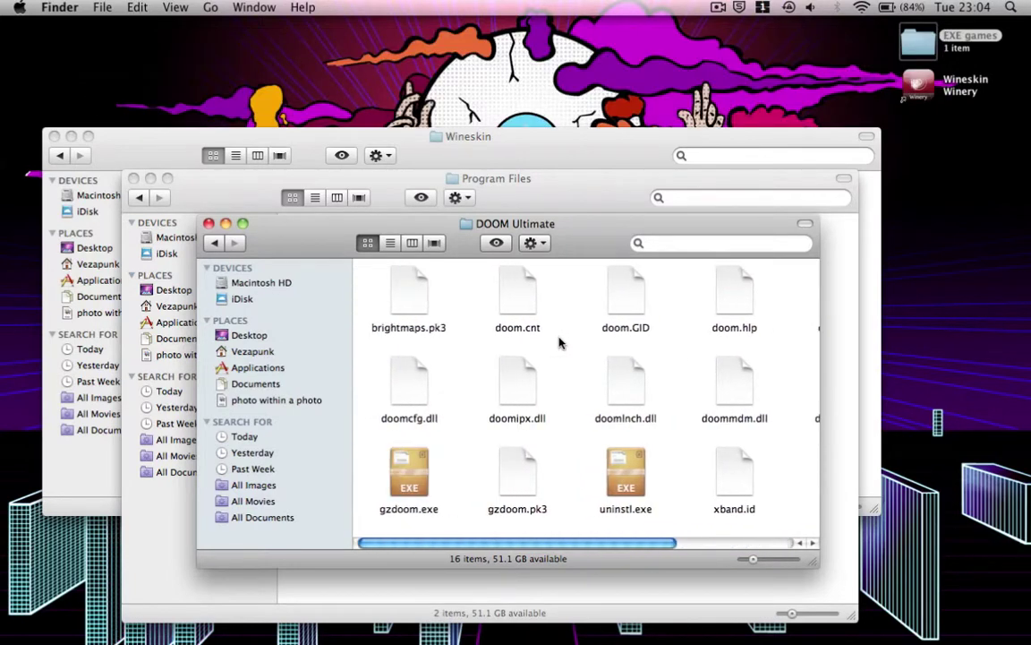
left_click(214, 244)
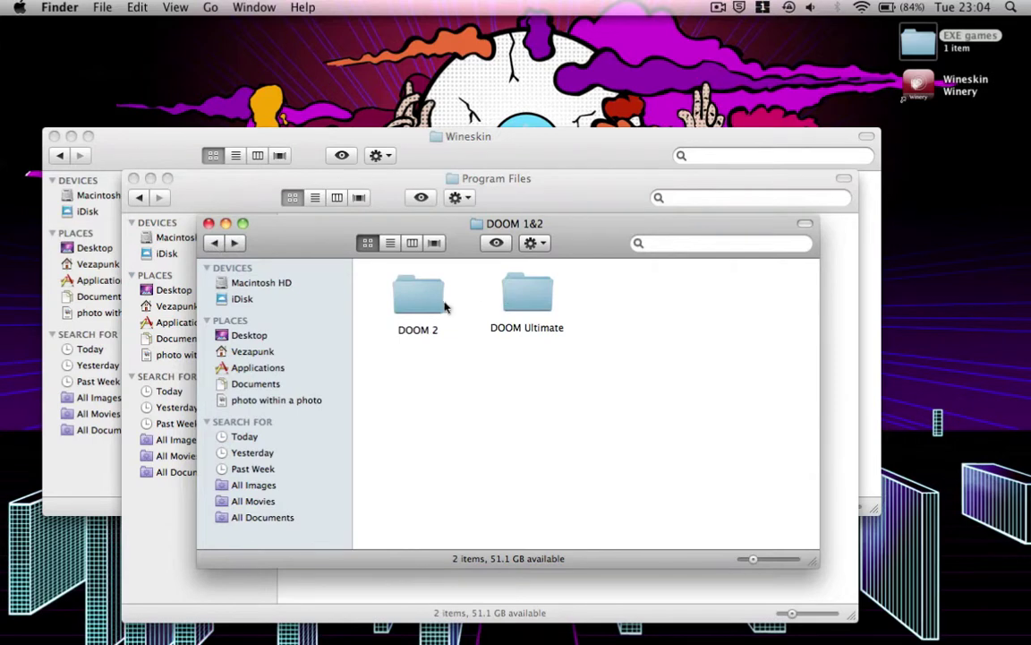
- Copy the DOOM 2 folder into the Doom wrapper's Program Files folder
left_click(422, 307)
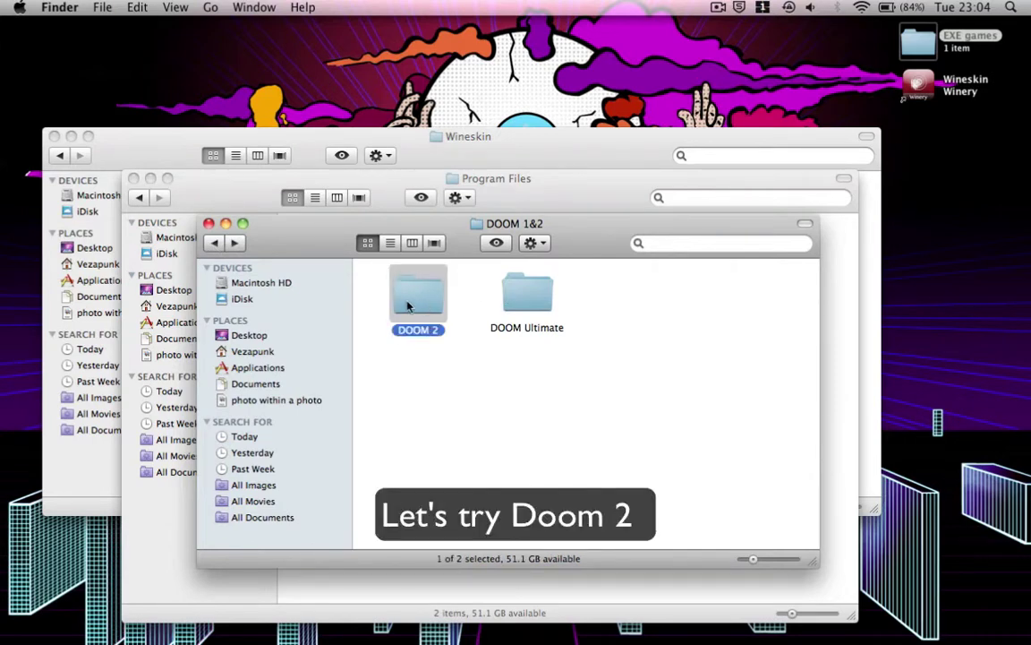
left_click(225, 223)
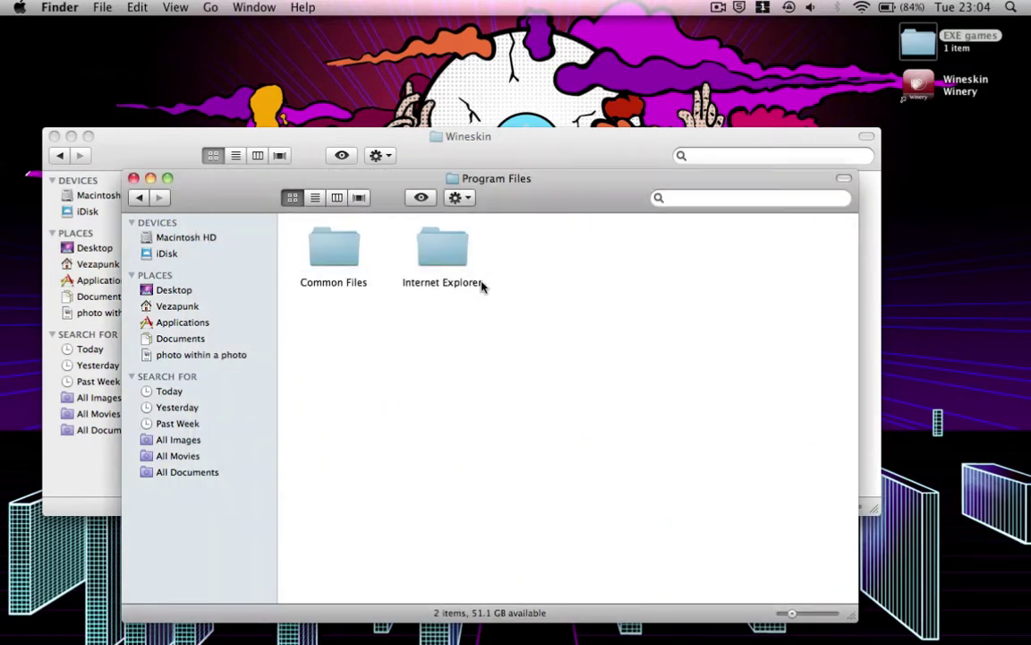
key("super+v")
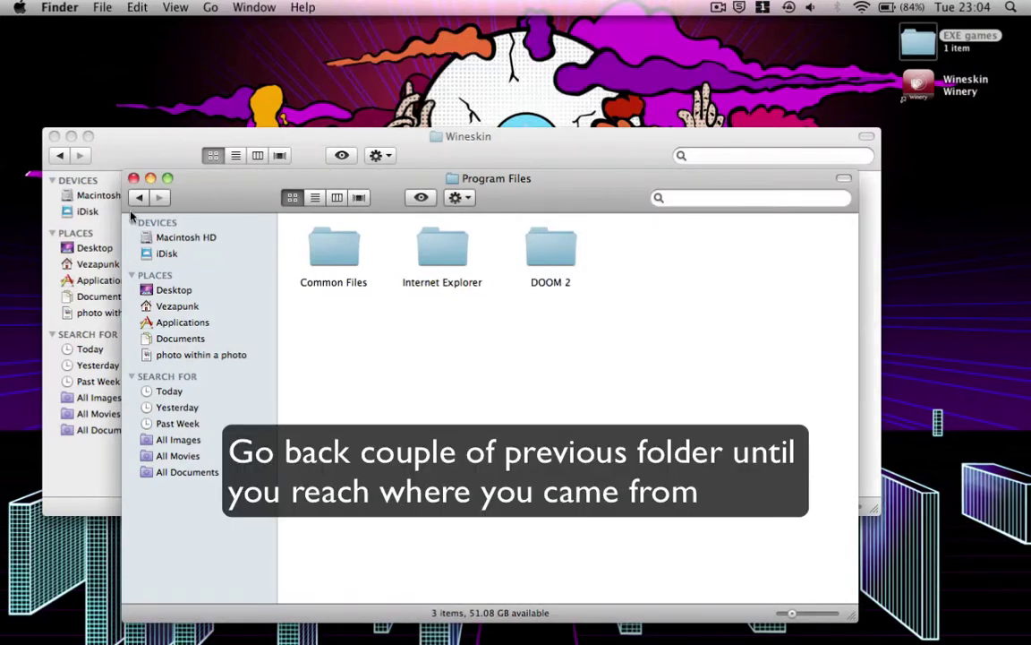
- Return to the top level of the Doom package and launch Wineskin with its Advanced settings open
left_click(138, 198)
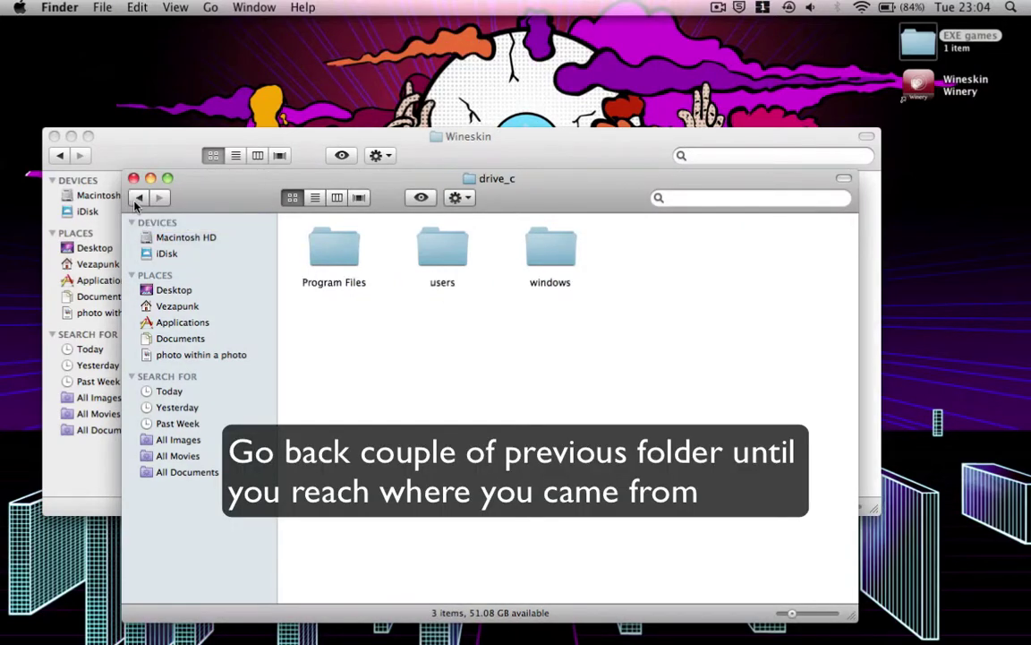
left_click(138, 198)
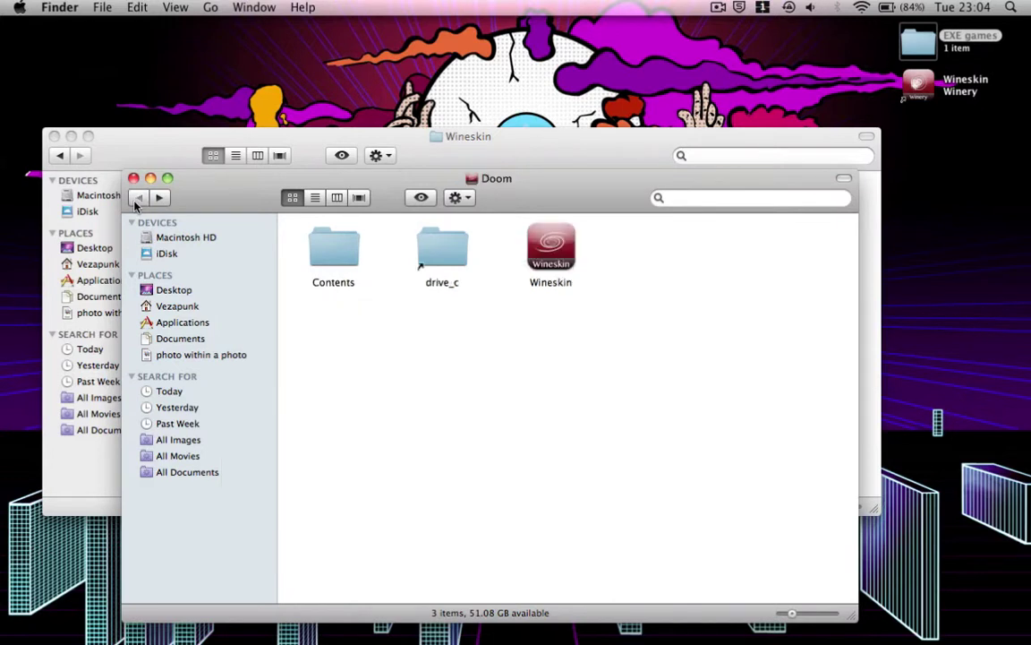
double_click(567, 252)
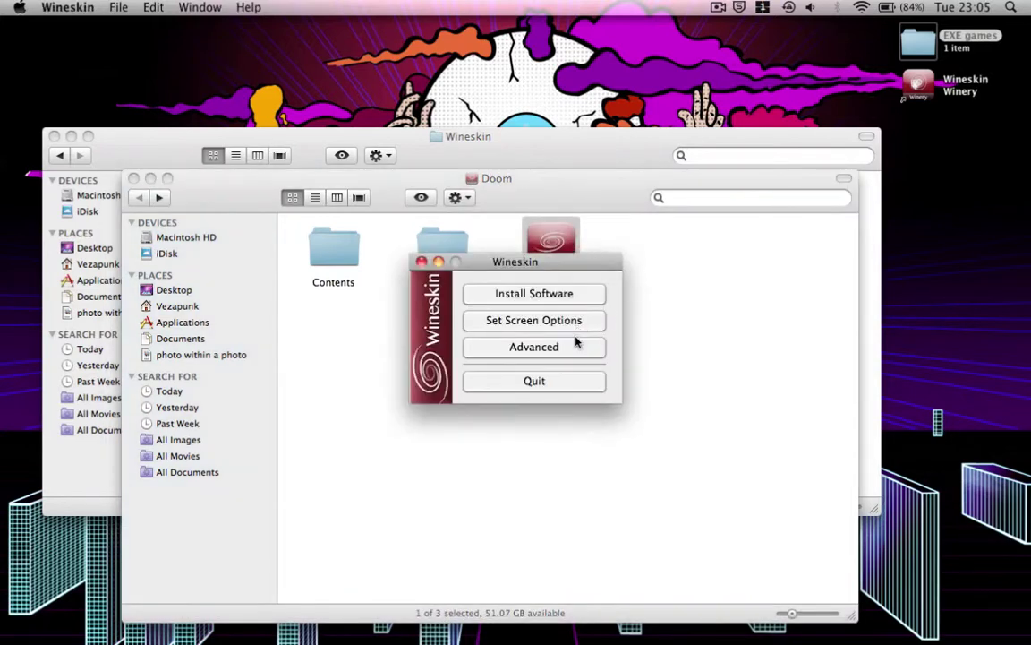
left_click(555, 347)
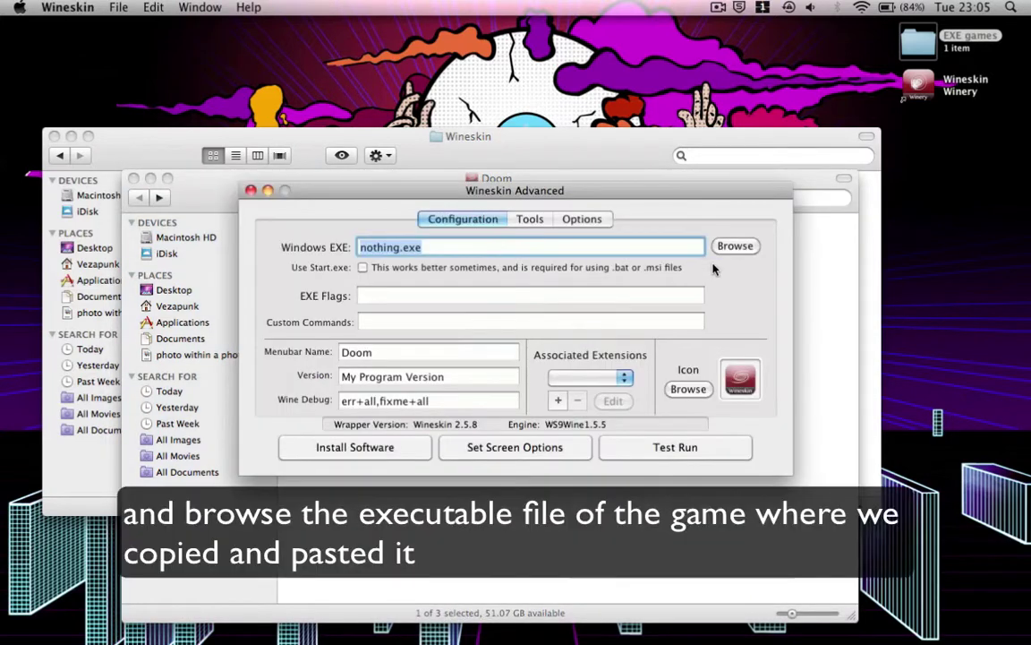
- Set the wrapper's Windows EXE to Doom95.exe from Program Files/DOOM 2, and close the Wineskin Advanced and Doom package windows
left_click(730, 251)
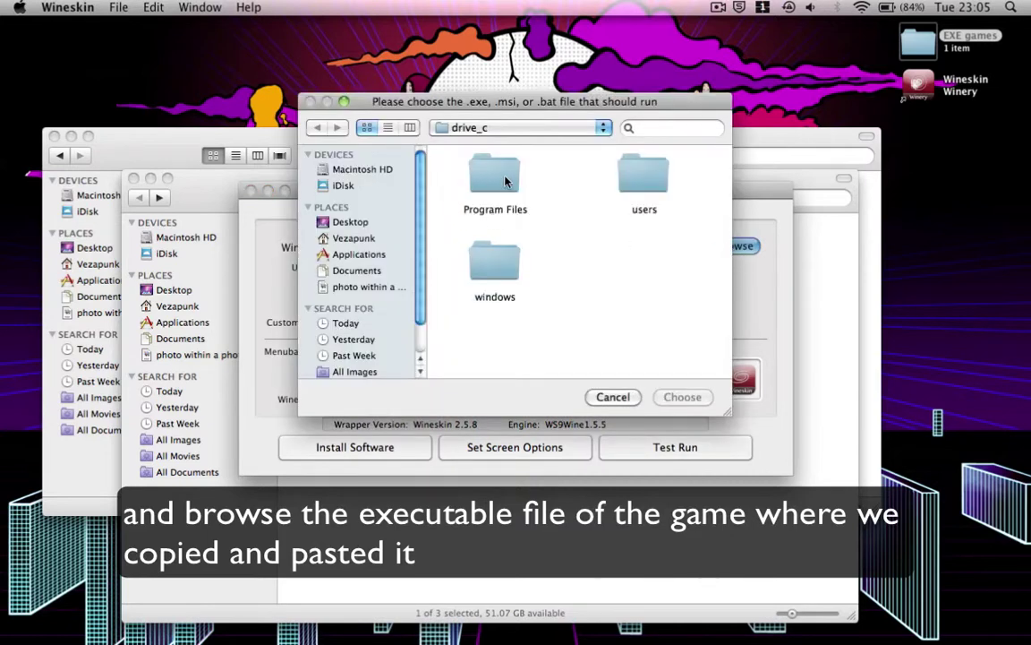
double_click(506, 182)
double_click(648, 173)
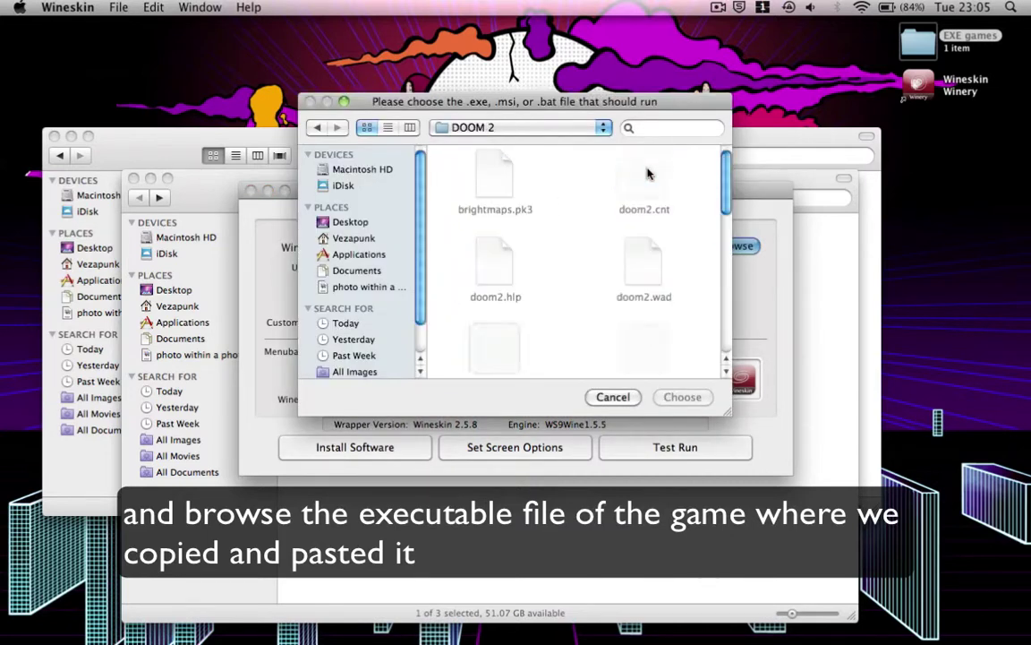
scroll(577, 231, "down", 5)
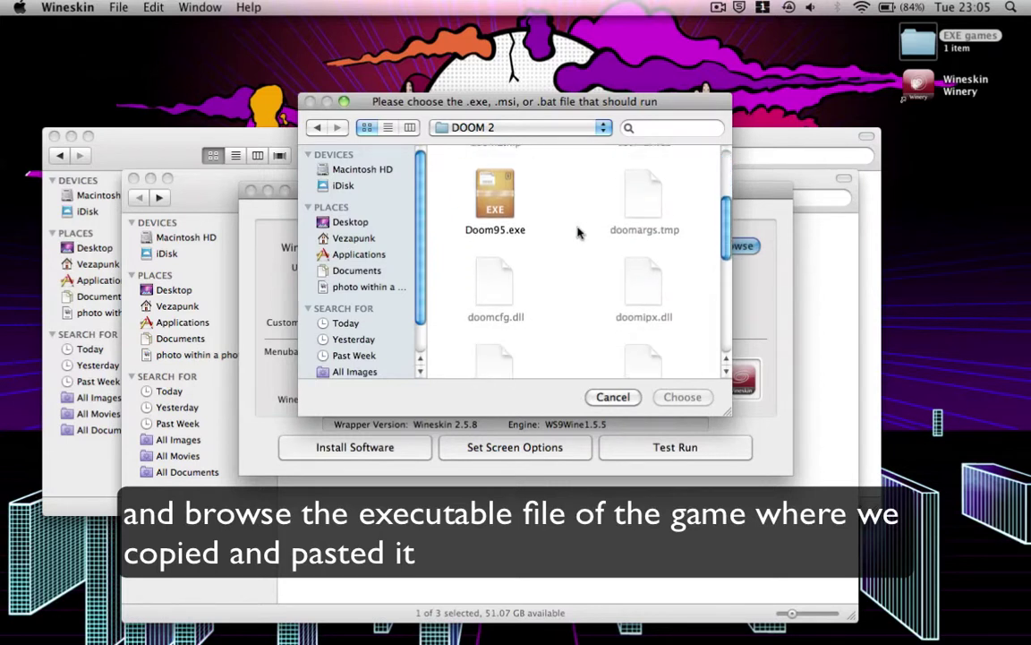
scroll(578, 231, "down", 5)
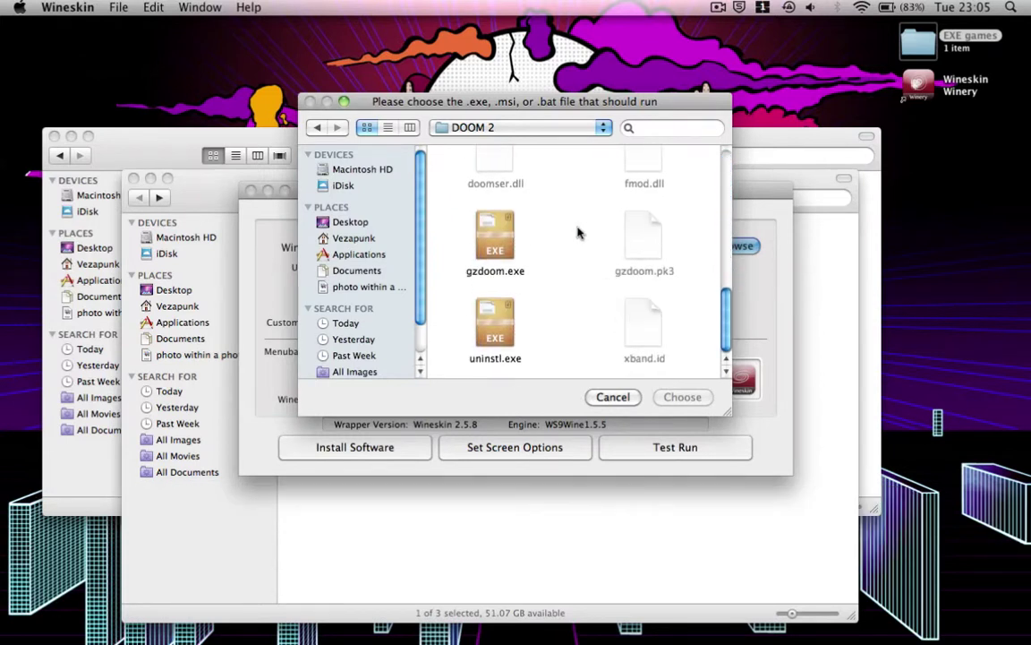
scroll(578, 231, "up", 5)
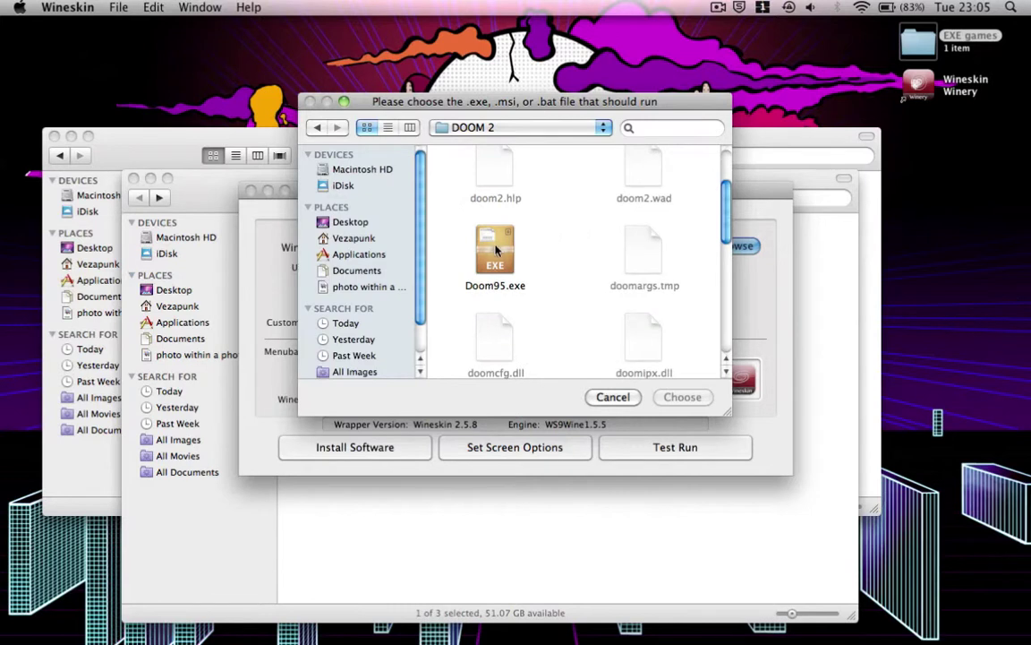
left_click(495, 250)
scroll(609, 233, "down", 5)
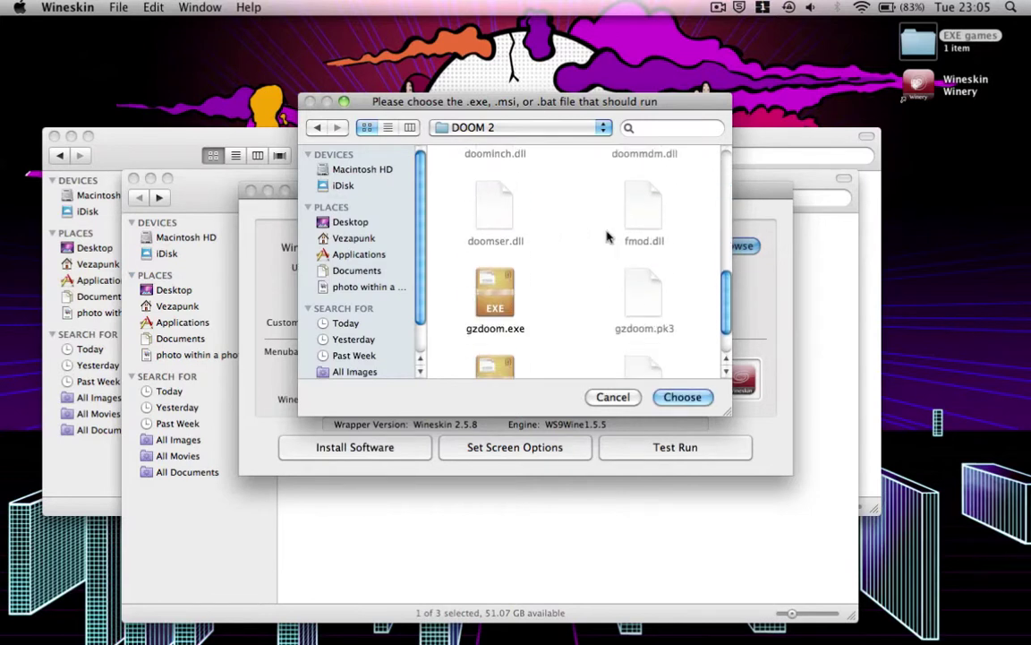
scroll(607, 235, "down", 2)
key("Return")
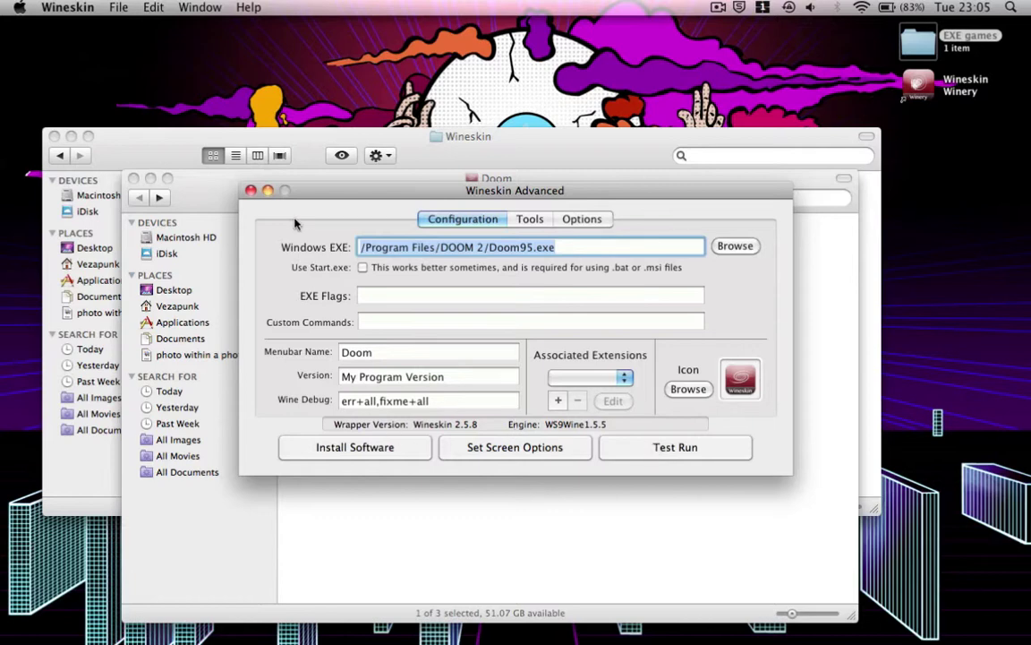
left_click(252, 191)
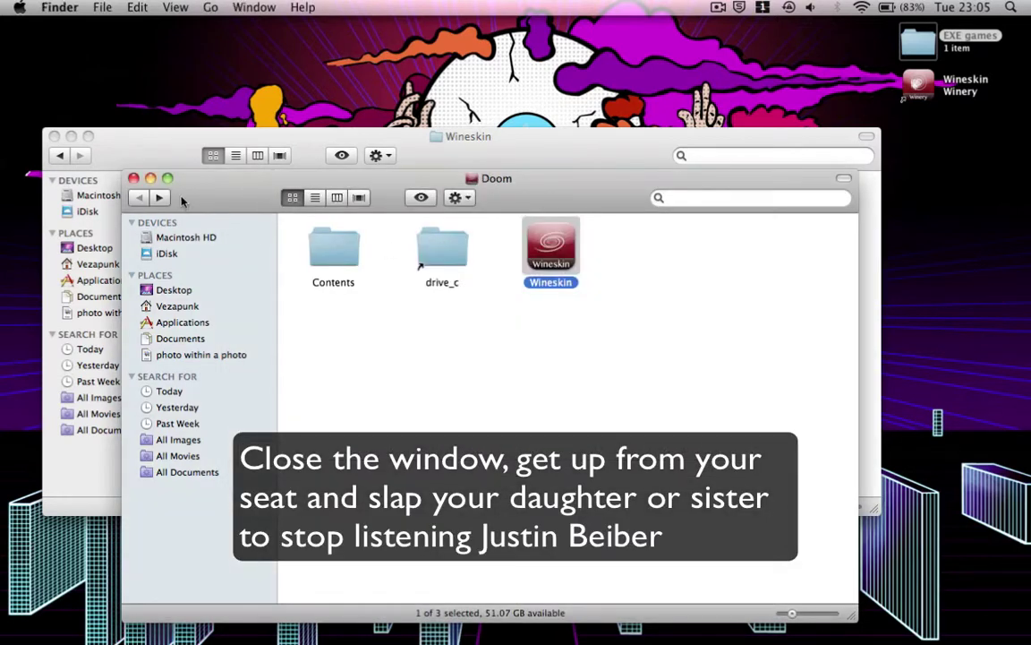
left_click(133, 178)
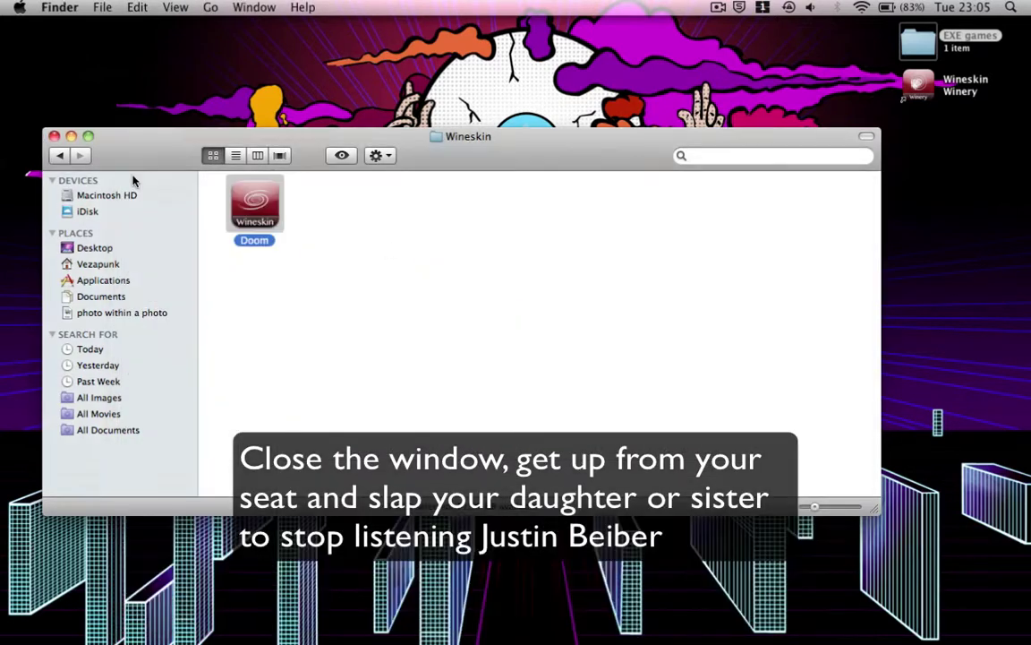
- Launch the Doom wrapper and start a new single-player DOOM2 game at its default settings
left_click(399, 226)
left_click(264, 206)
double_click(273, 208)
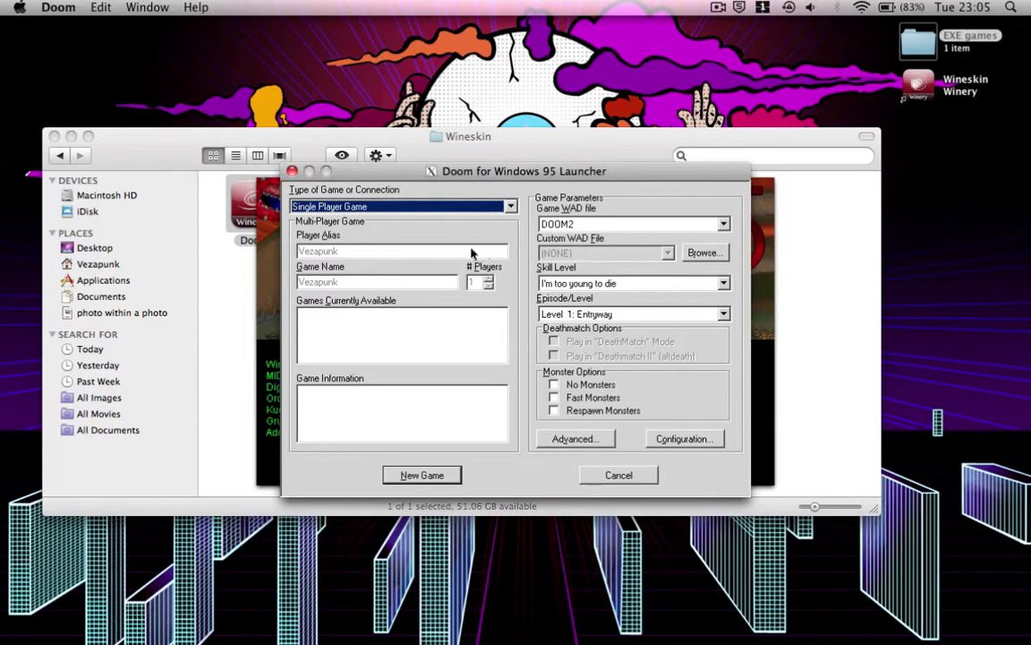
left_click(421, 475)
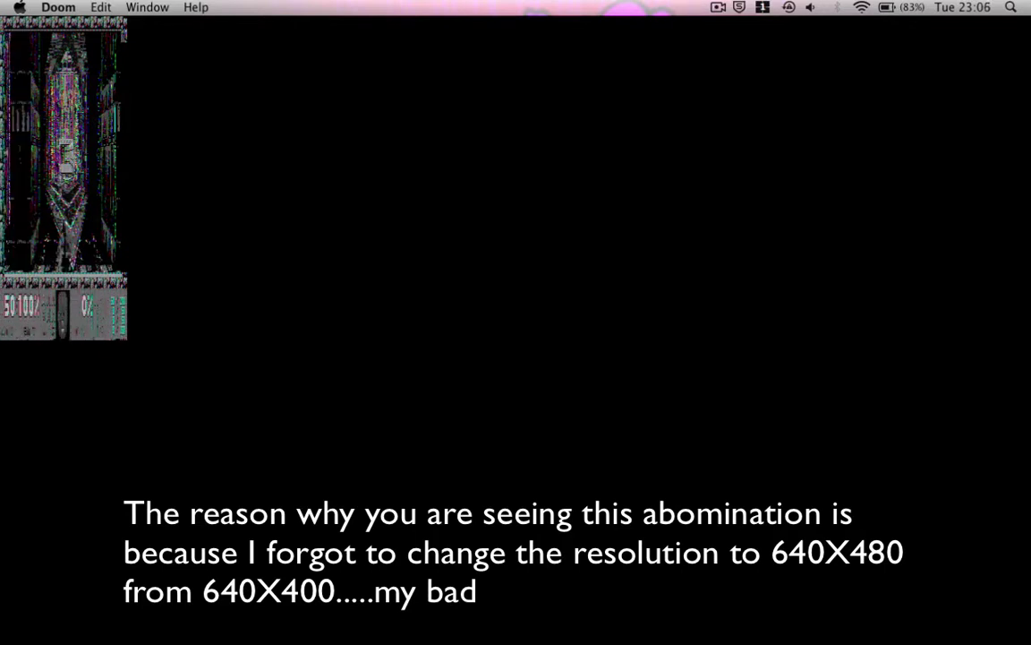
- Quit the running game and return to the Wineskin folder
key("Escape")
key("Up")
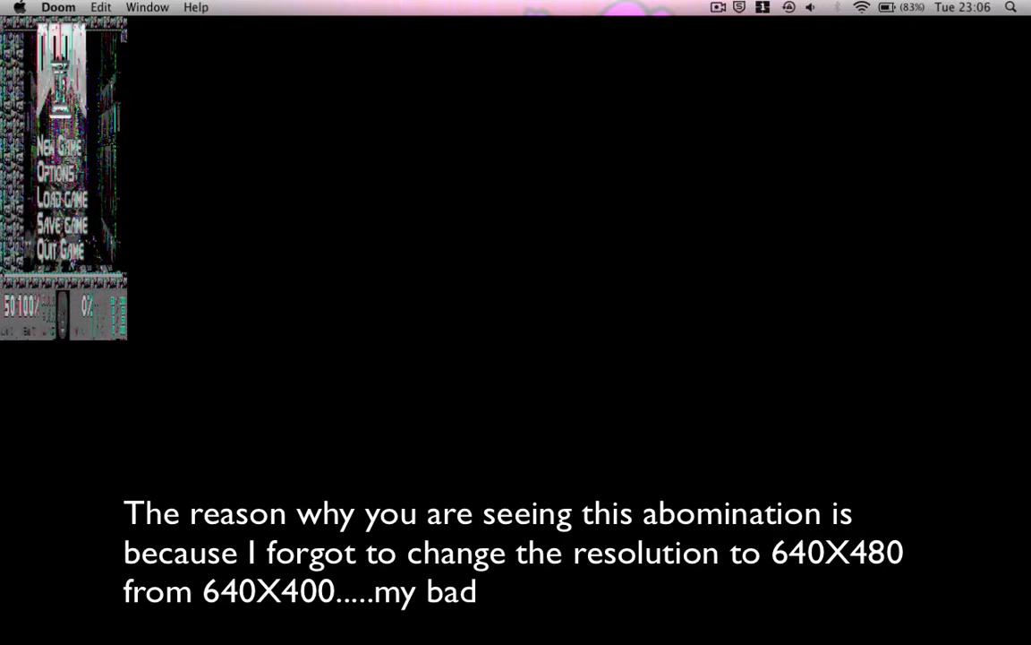
key("Return")
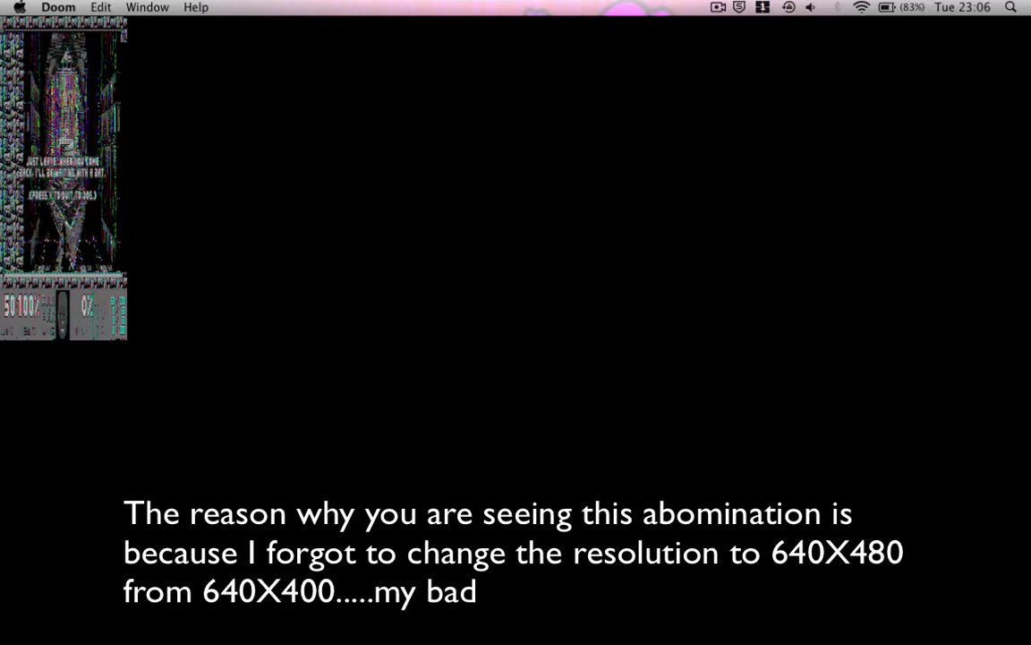
key("y")
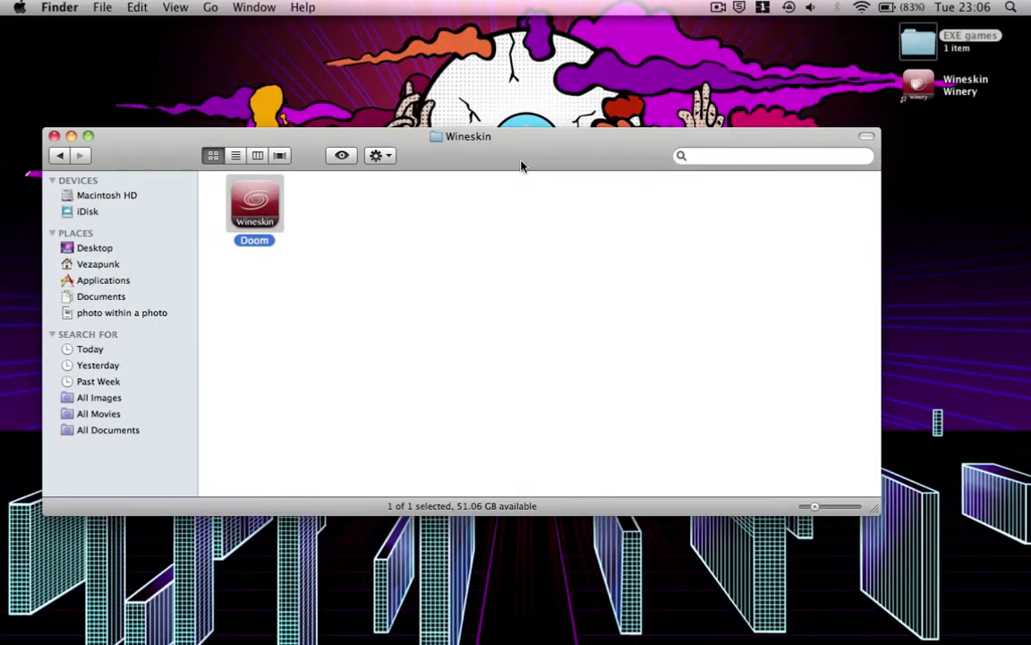
key("F9")
left_click(497, 310)
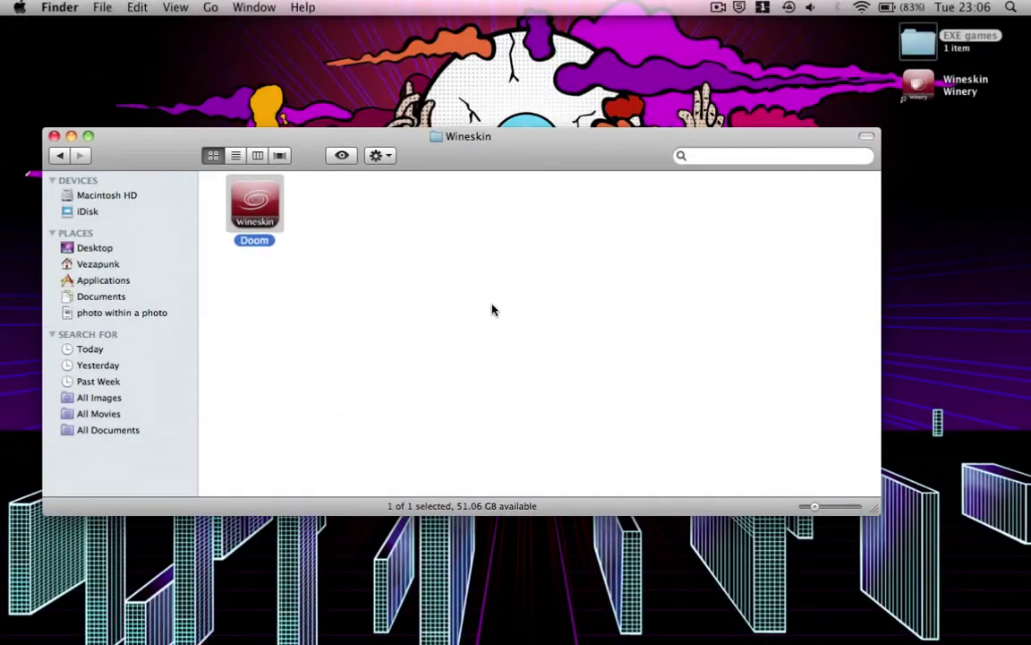
- Relaunch the Doom wrapper and set the game's screen size to 640 x 480 in the advanced options
double_click(258, 213)
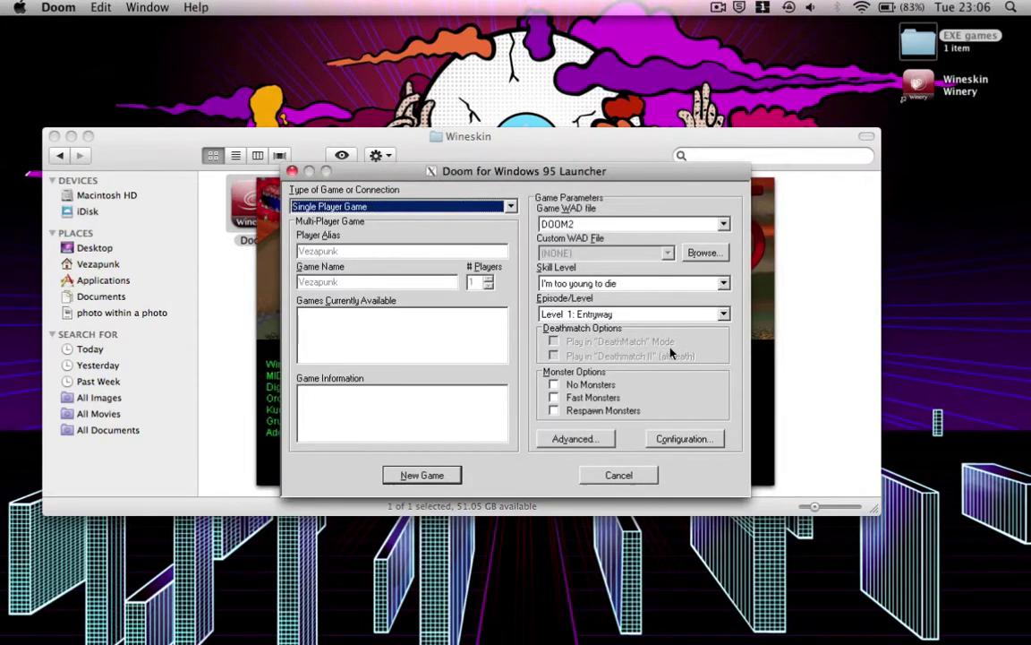
left_click(582, 439)
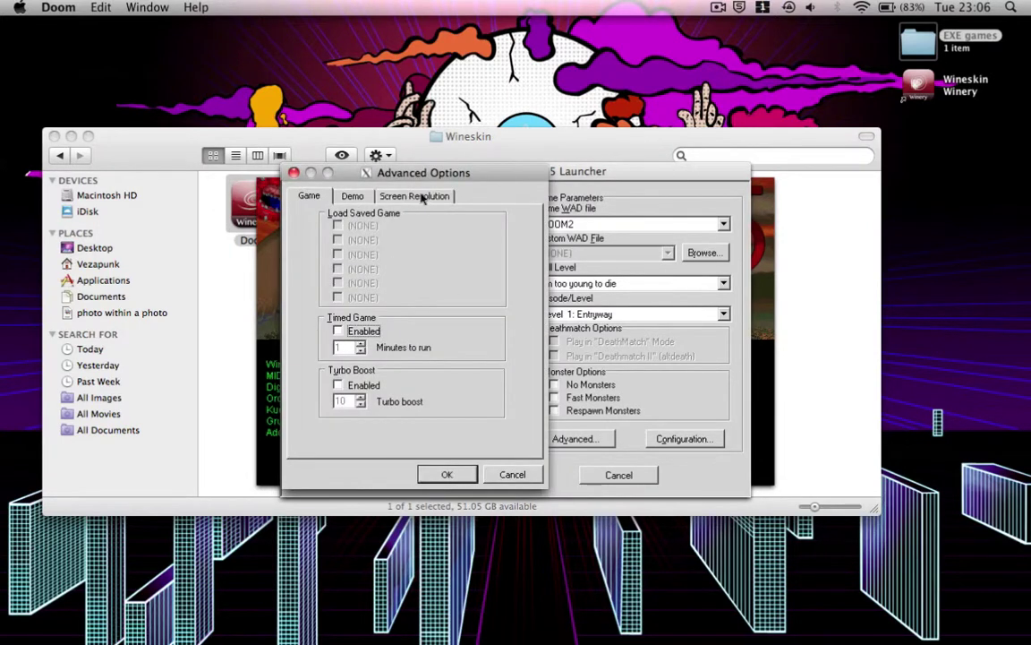
left_click(425, 197)
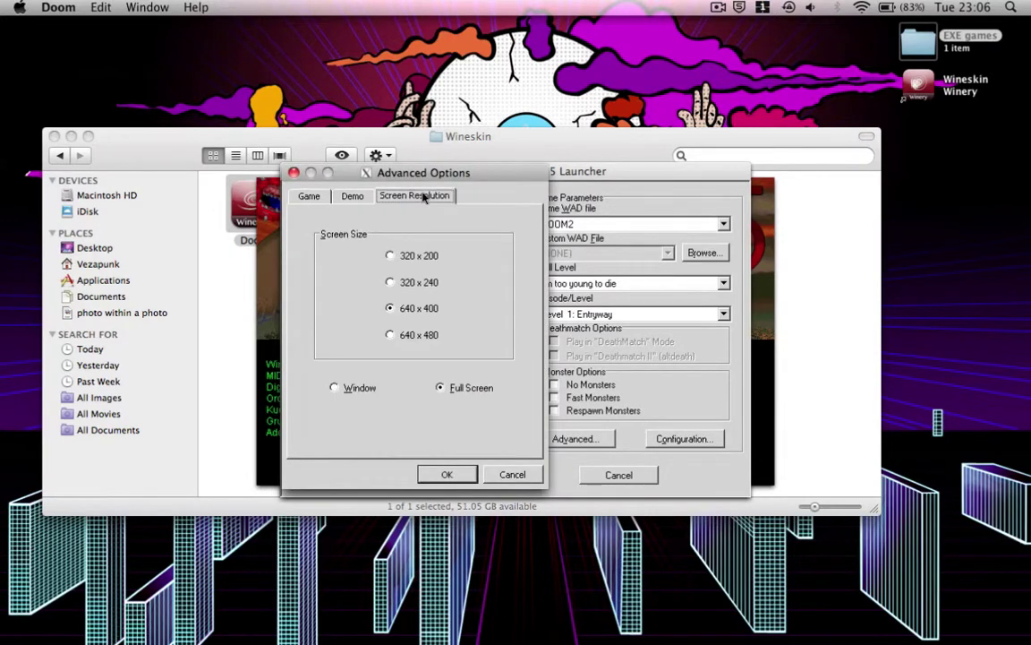
left_click(392, 336)
left_click(444, 475)
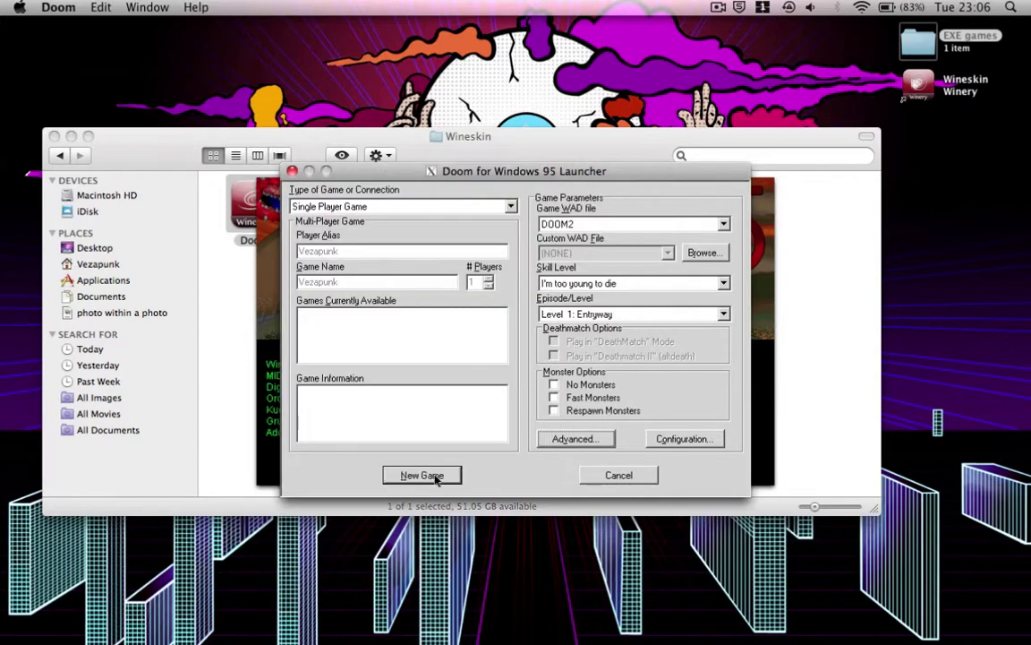
- In the keyboard configuration, assign Forward to w, Backward to s, Strafe Left to a and Strafe Right to d
left_click(685, 439)
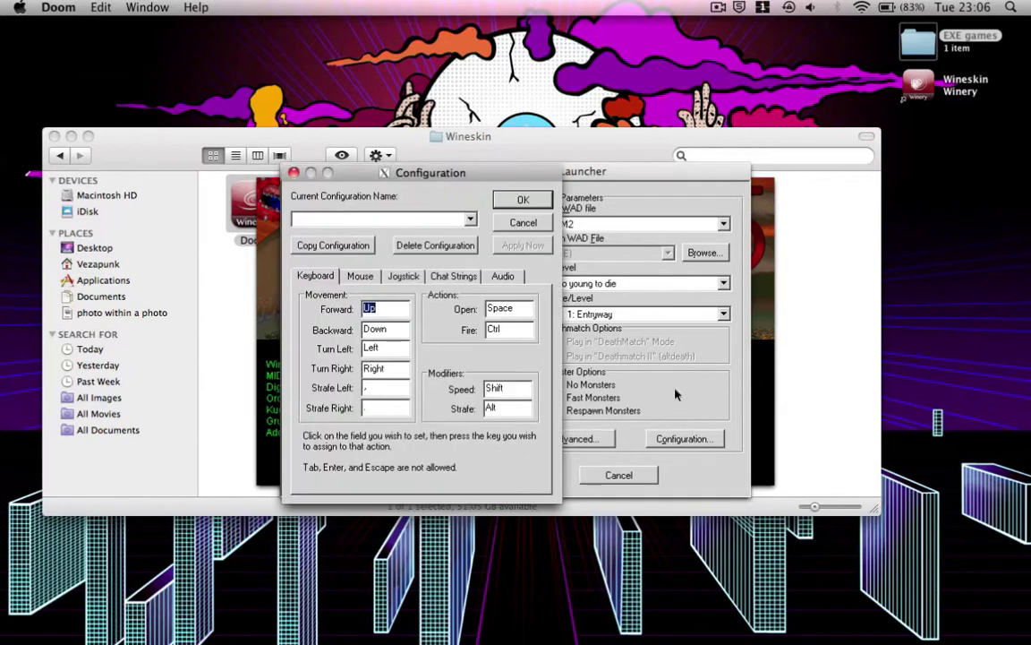
type("w")
left_click(385, 330)
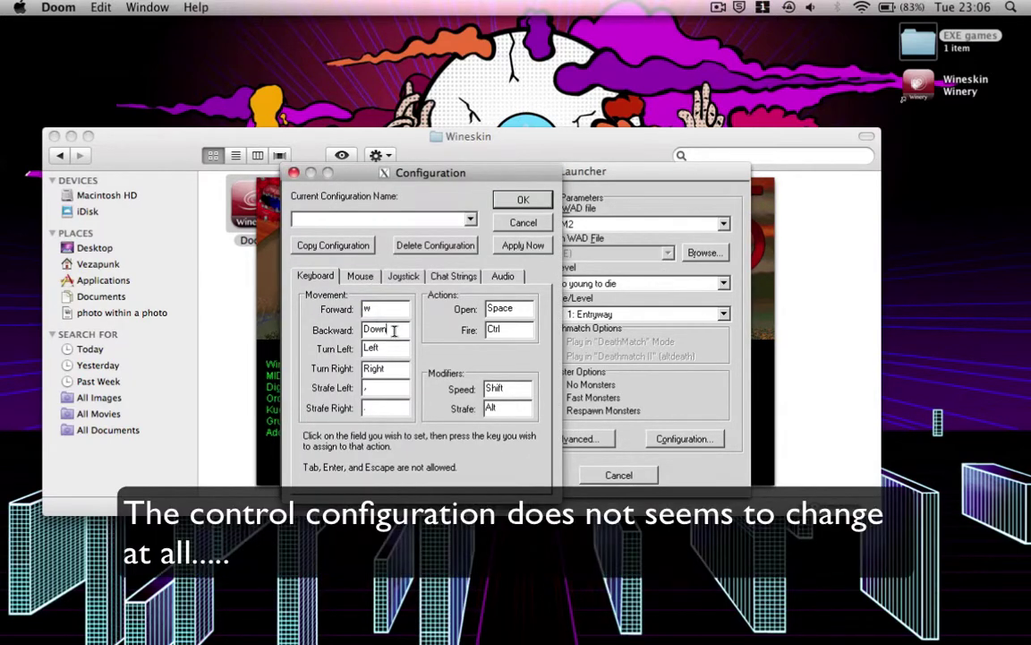
type("s")
left_click(389, 349)
left_click(380, 386)
left_click(382, 407)
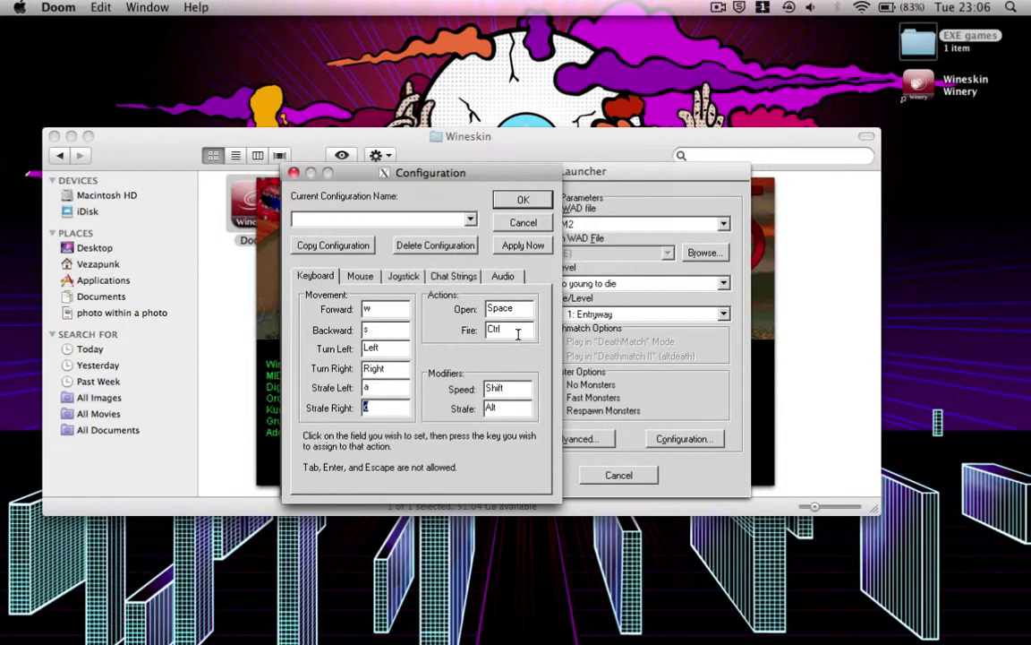
- Assign Speed to Space, Open to Ctrl and Fire to Shift, and accept the control configuration
left_click(517, 388)
key("space")
left_click(519, 309)
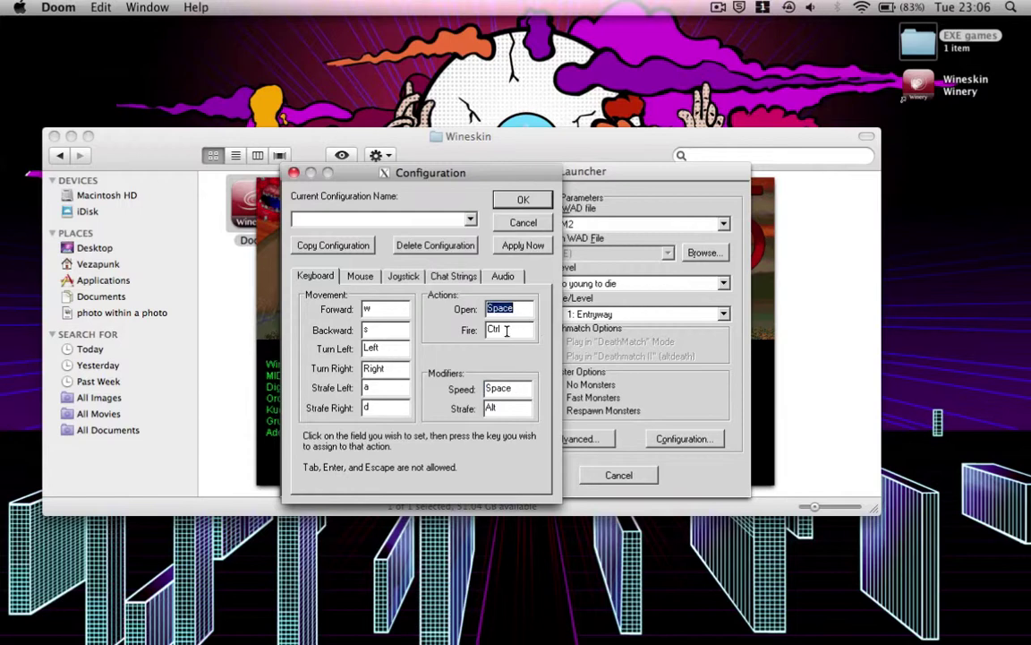
key("ctrl")
left_click(507, 330)
key("shift")
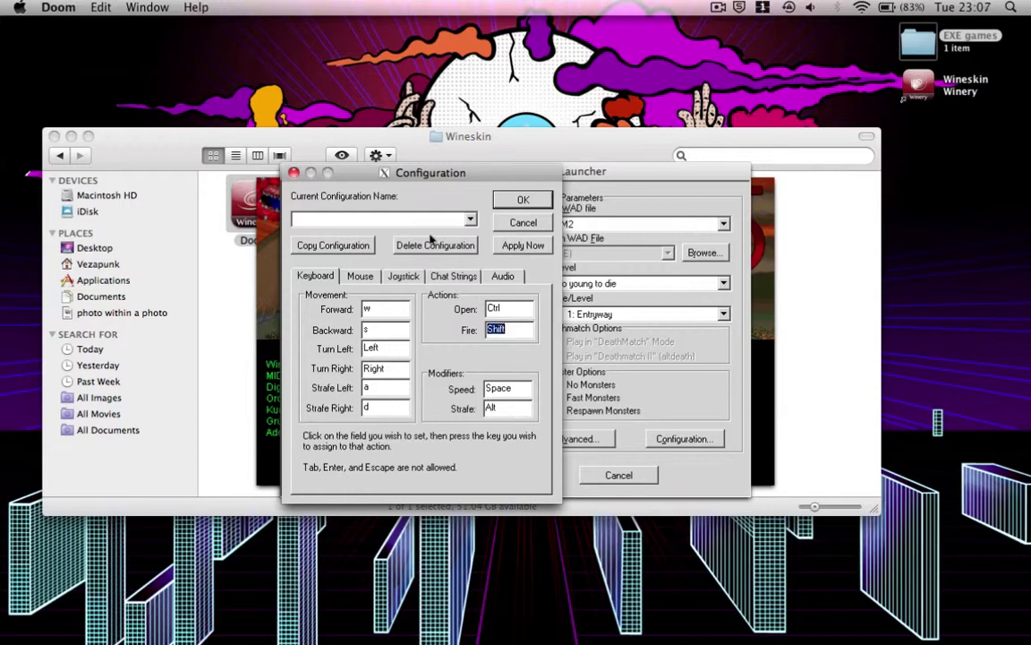
left_click(524, 200)
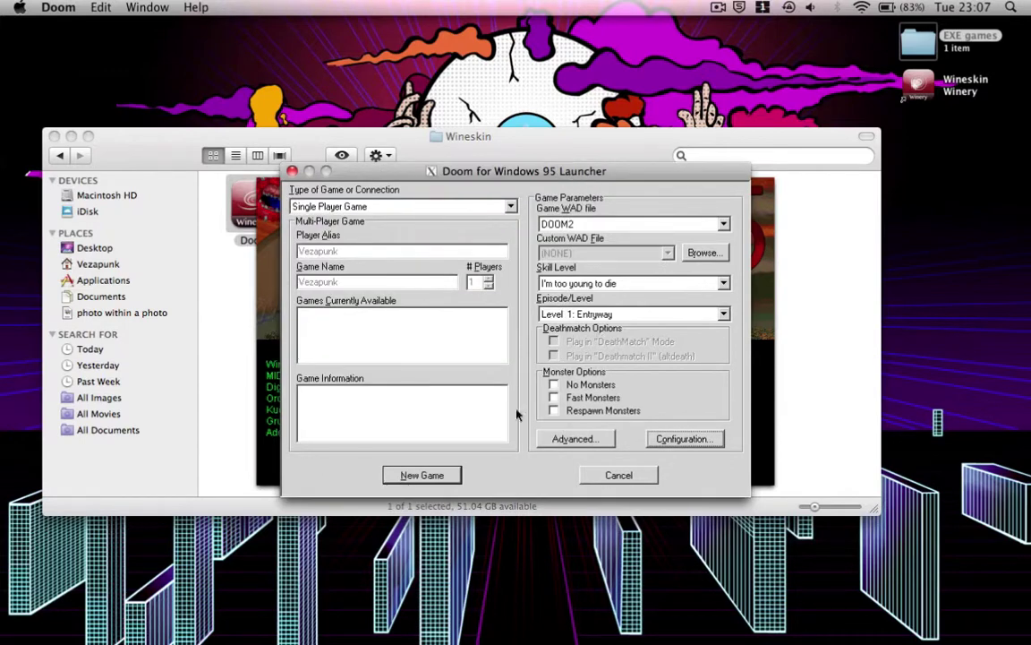
- Start a new single-player game and shoot the enemies at the far end of the hall
left_click(401, 478)
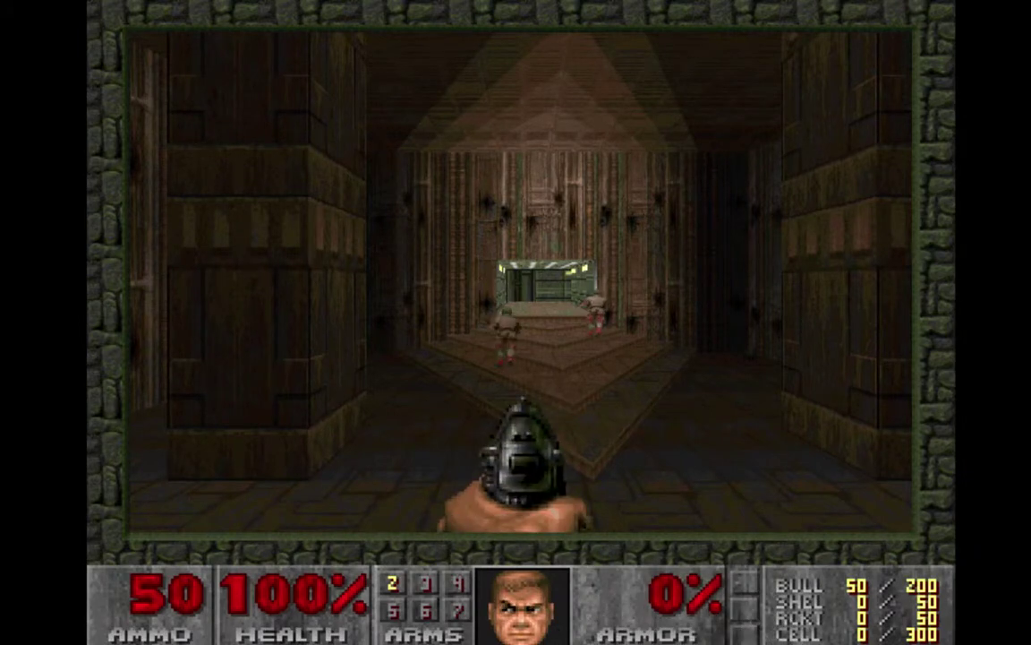
key("Up")
key("ctrl")
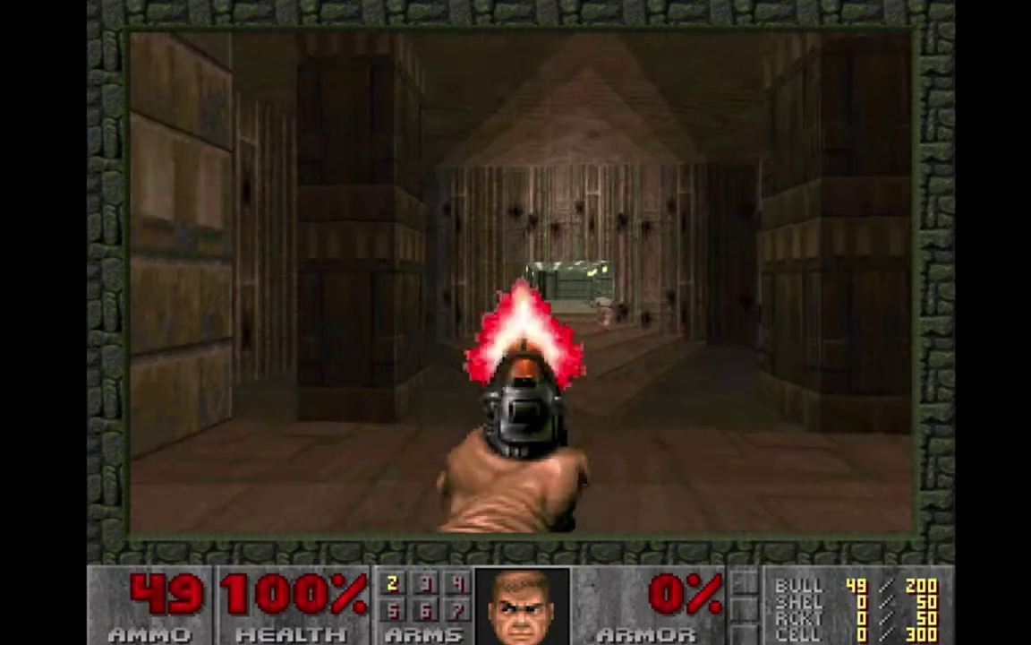
key("ctrl")
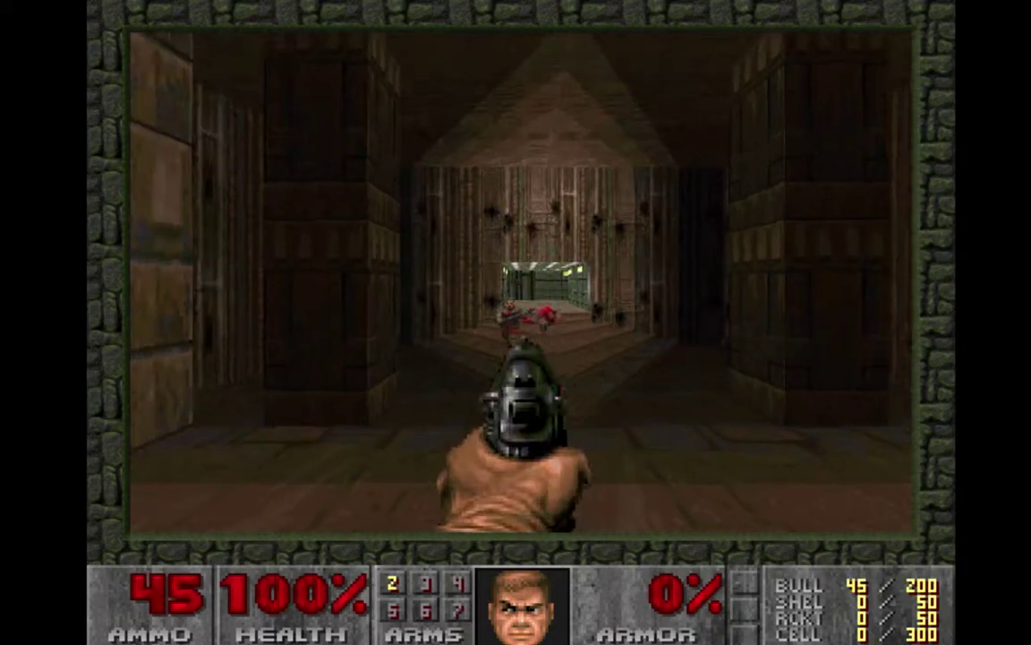
key("ctrl")
key("Left")
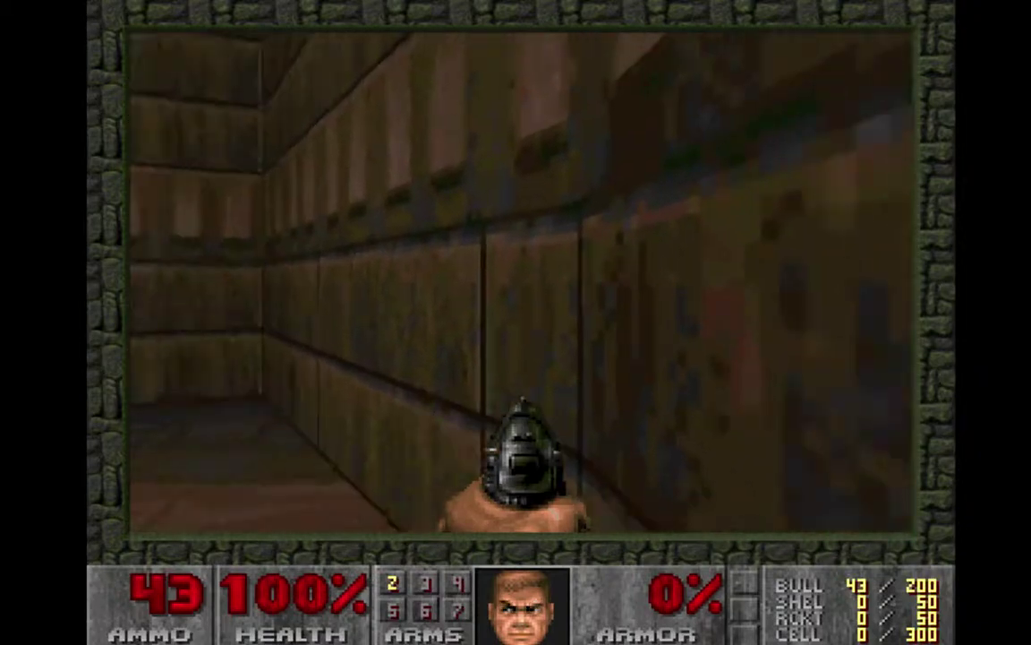
- Walk through the dark passage to the fenced outdoor ledge and pick up the chainsaw
key("Right")
key("Up")
key("Right")
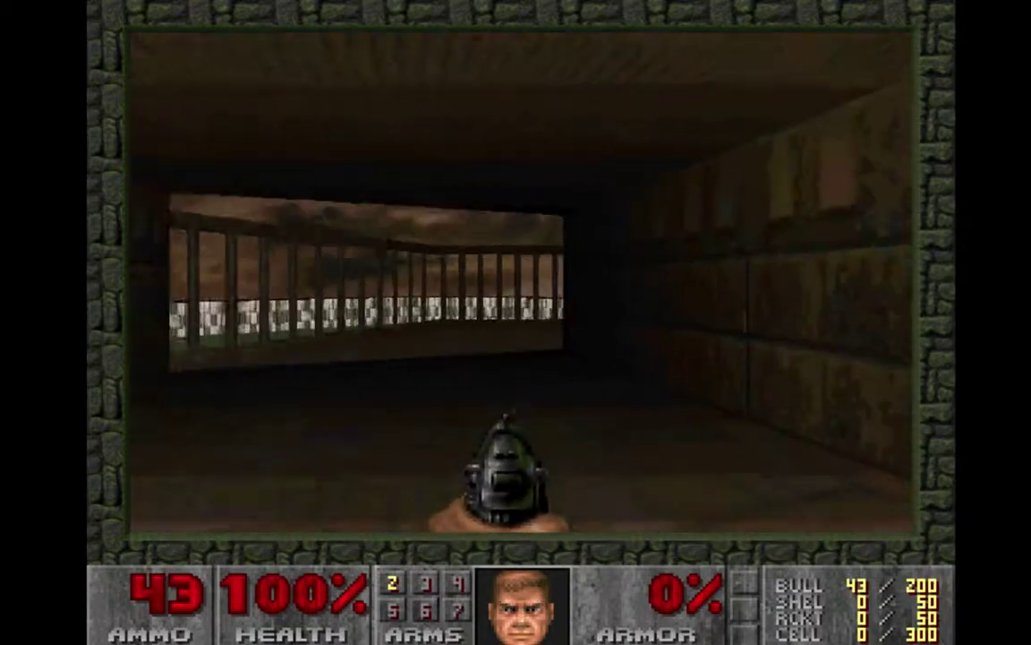
key("Up")
key("Right")
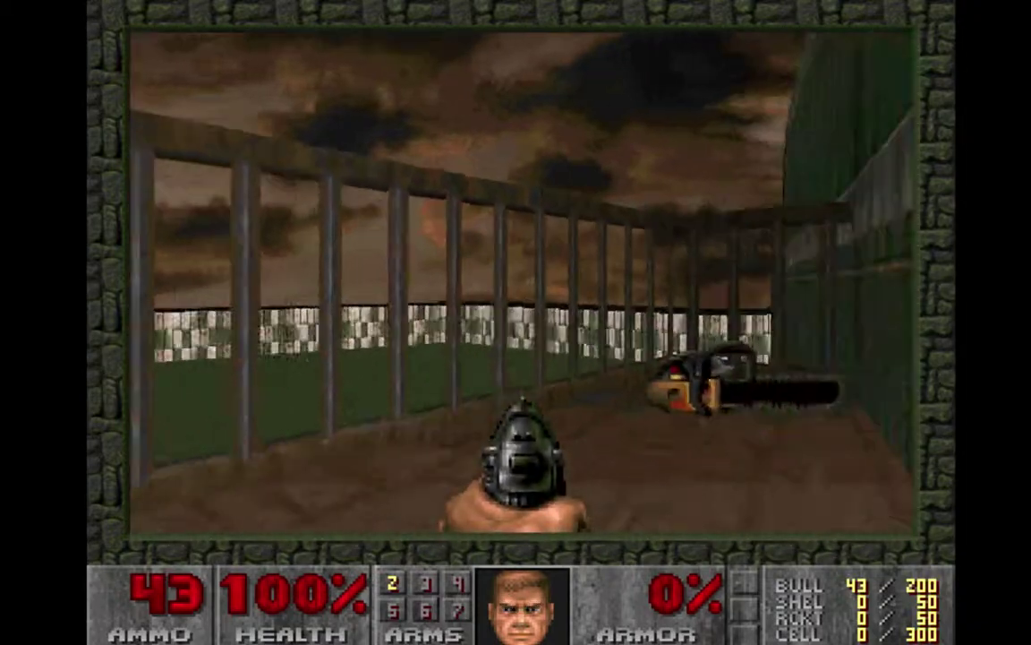
key("Right")
key("Up")
key("Right")
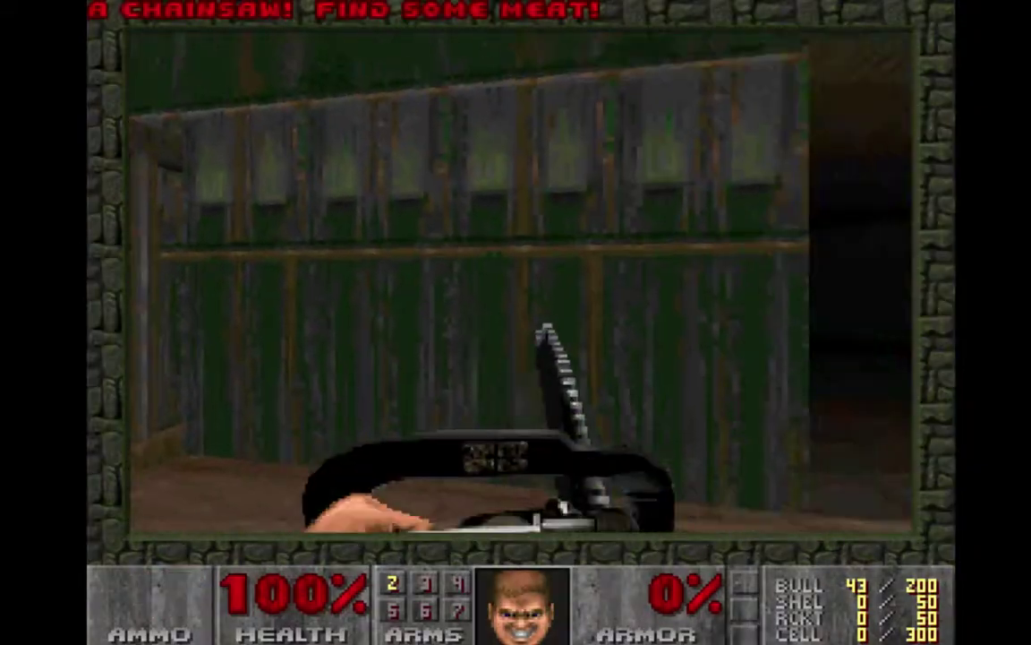
- Walk back into the main hall and quit the game
key("Up")
key("Left")
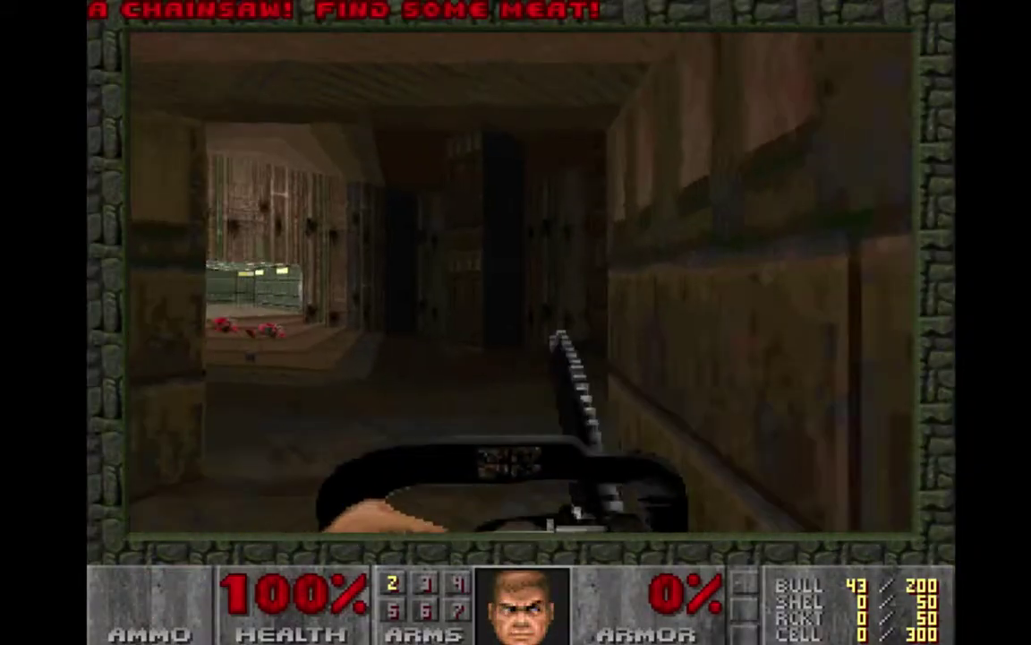
key("Up")
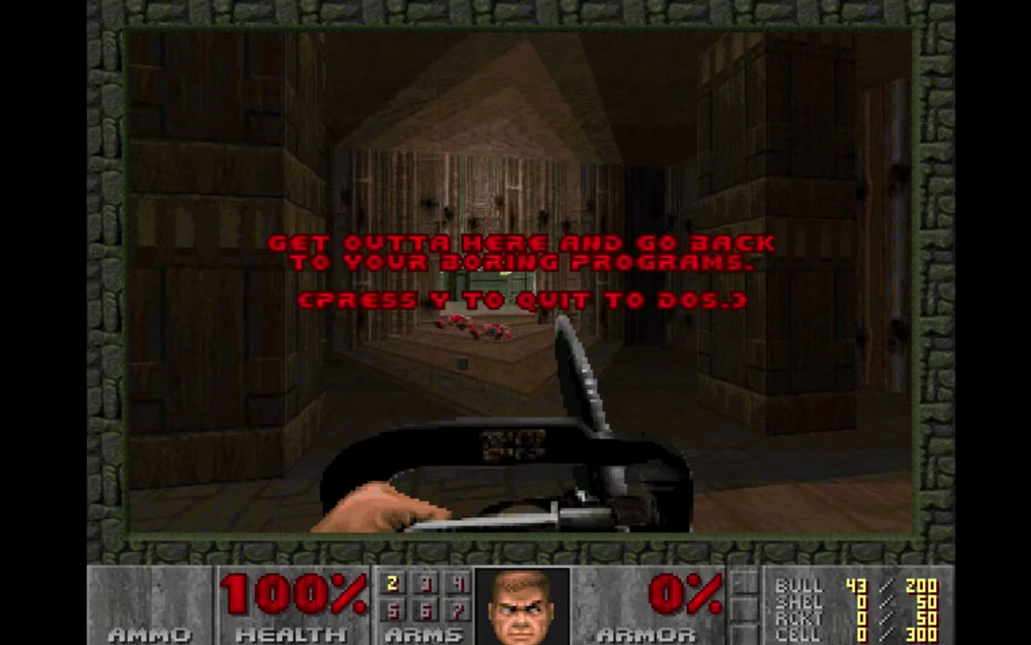
key("y")
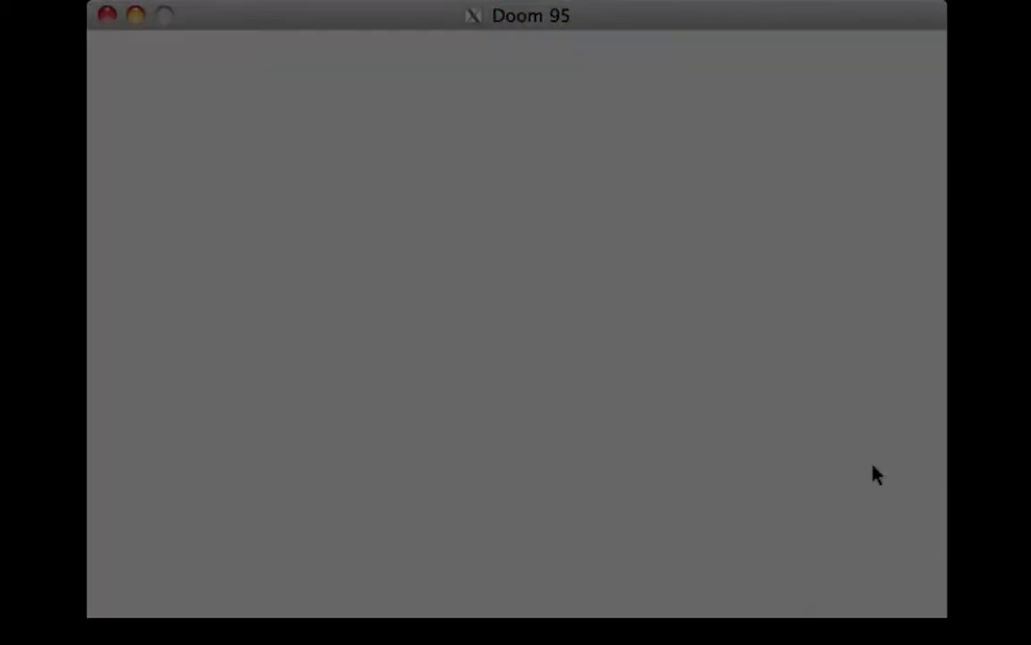